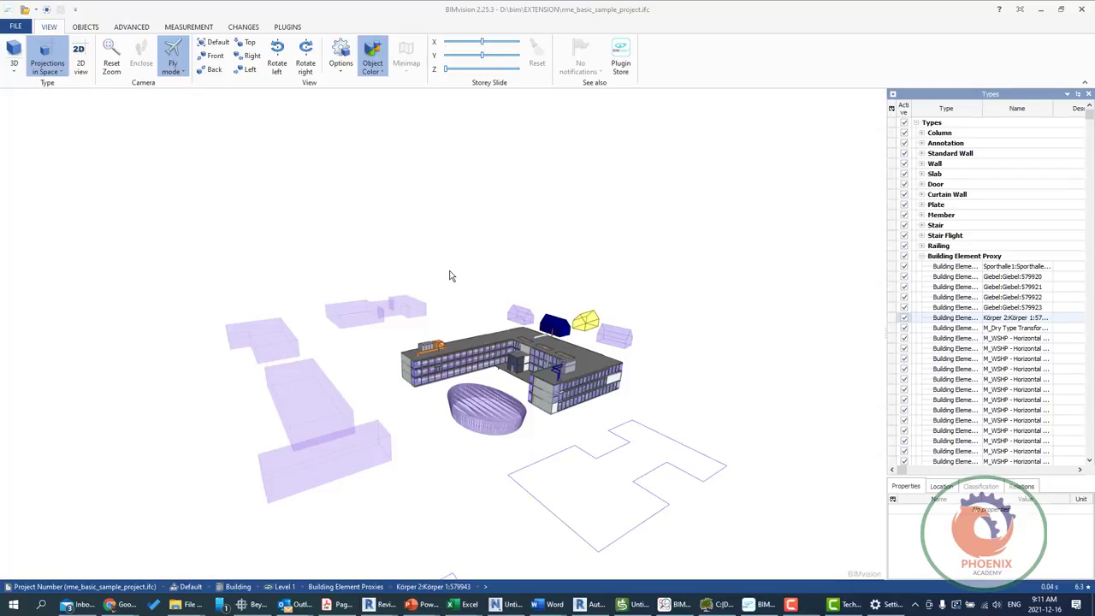
Browse the Open model dialog's accepted file types, then cancel without opening a file.
click(16, 25)
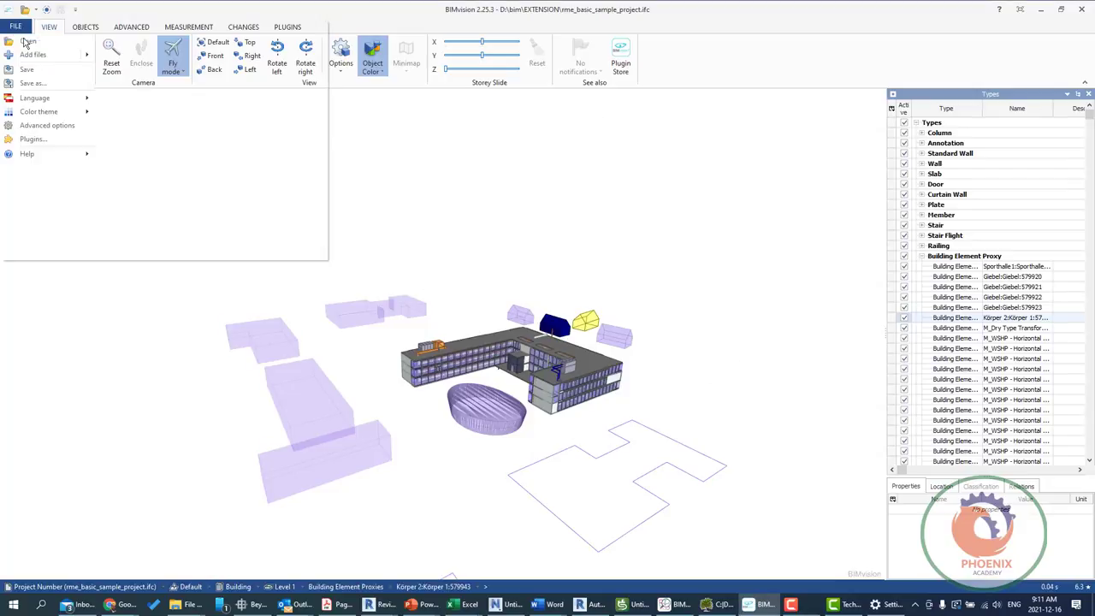
click(47, 45)
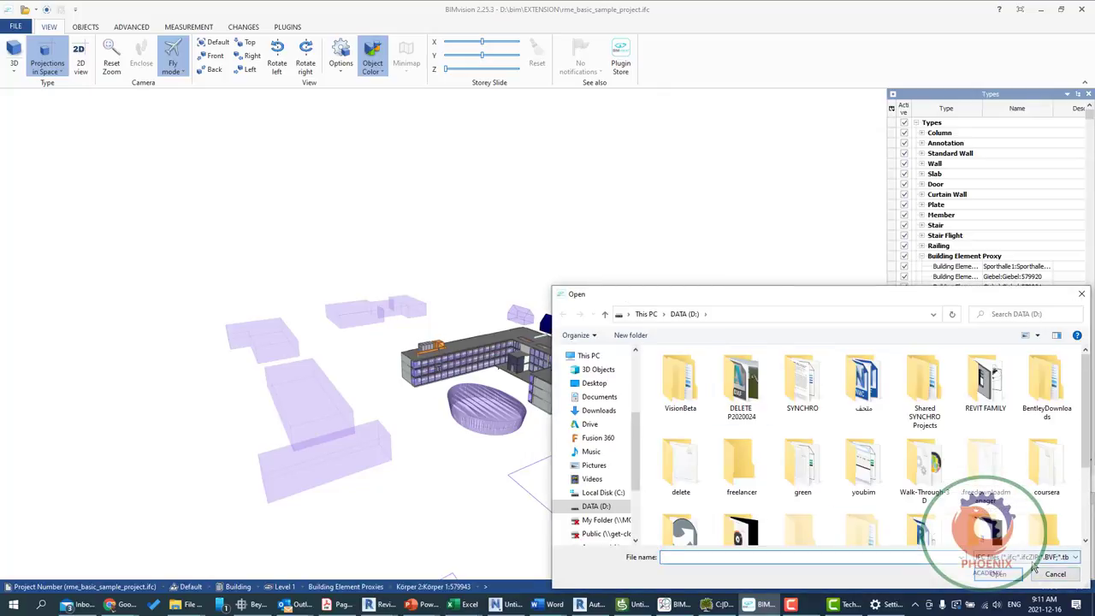
click(1032, 557)
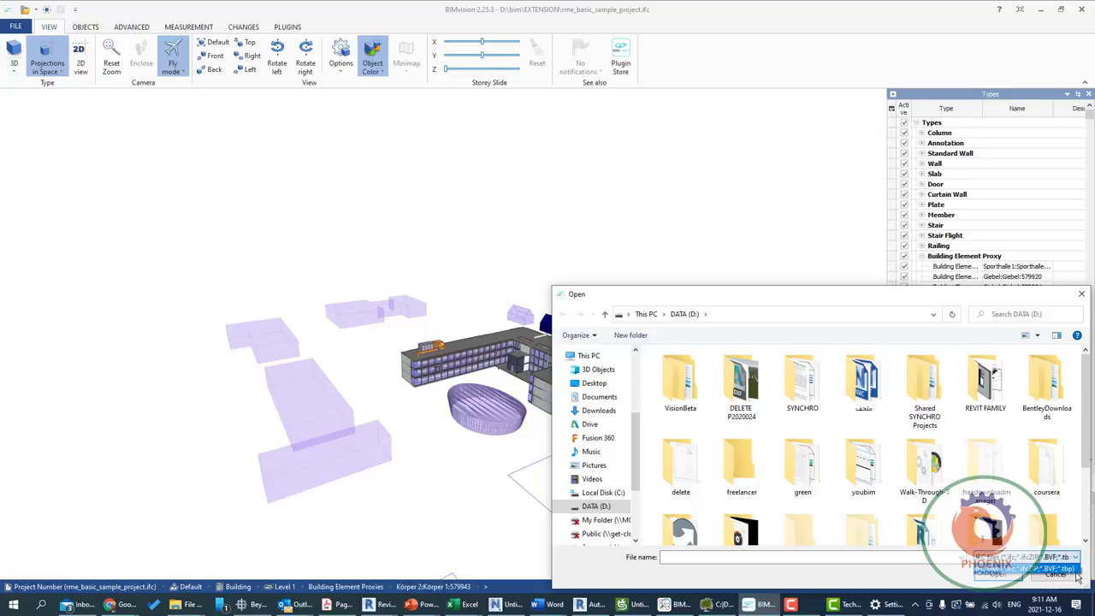
click(1082, 296)
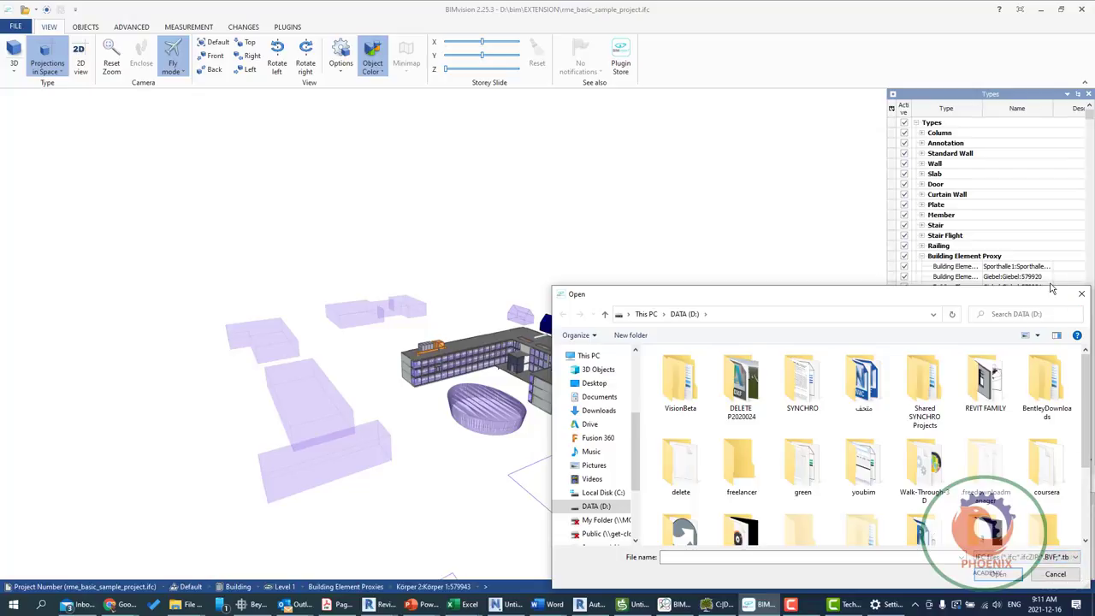
click(1082, 296)
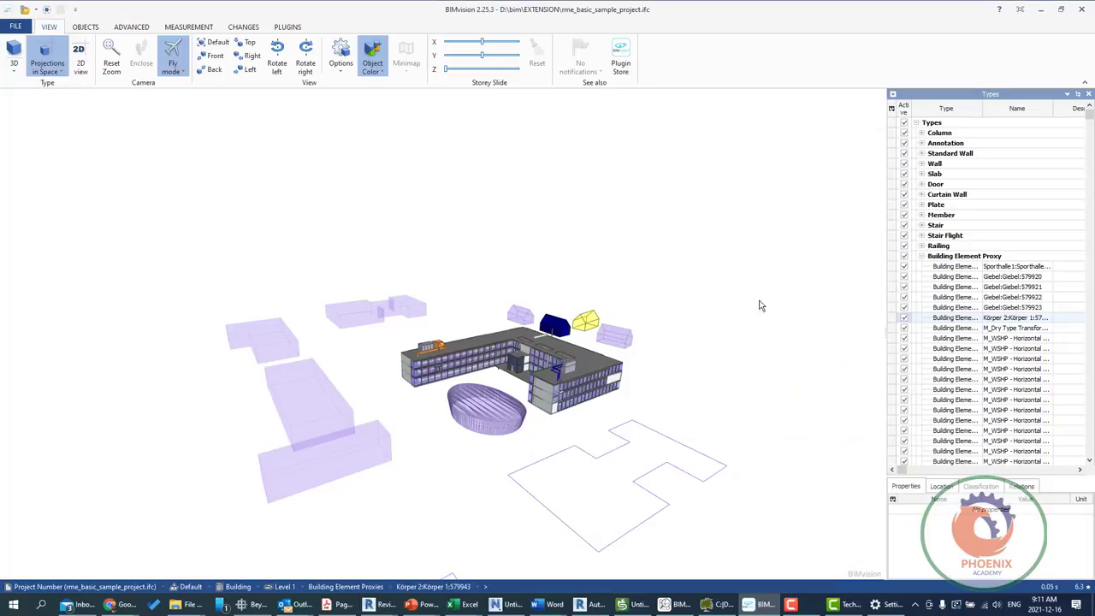
Hide the Körper 2 massing blocks, the oval Sporthalle and the Gebel gable objects.
click(396, 419)
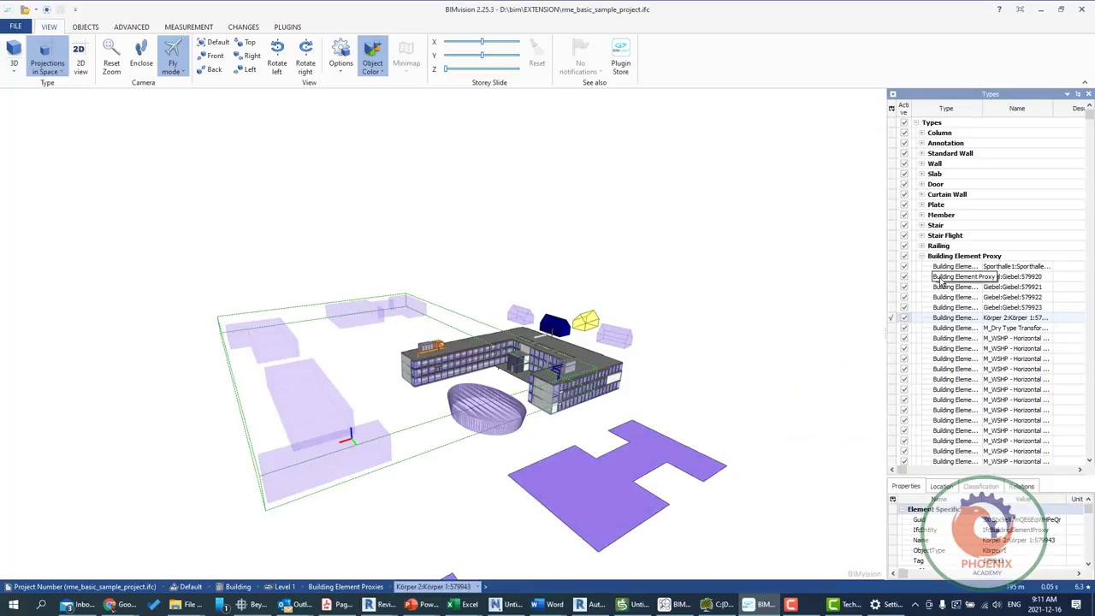
click(904, 318)
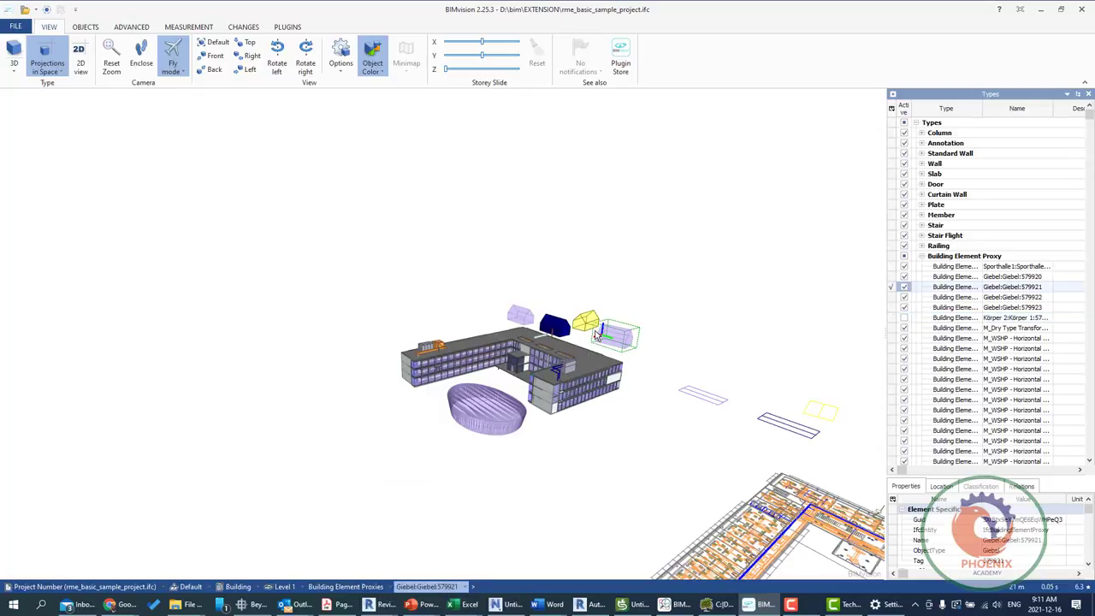
click(513, 412)
click(547, 323)
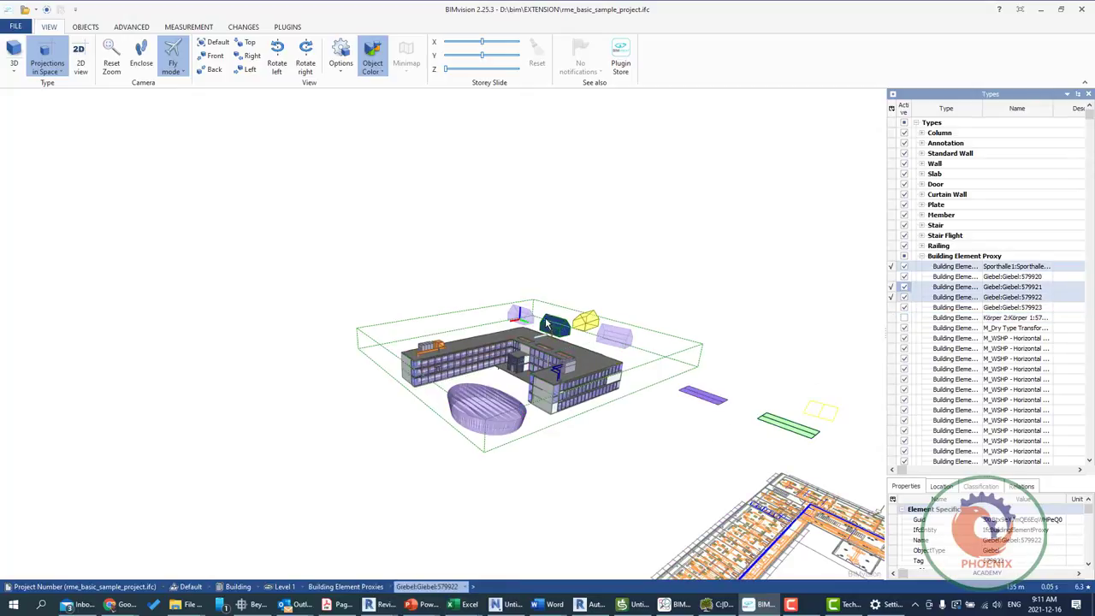
ctrl+click(586, 321)
ctrl+click(690, 318)
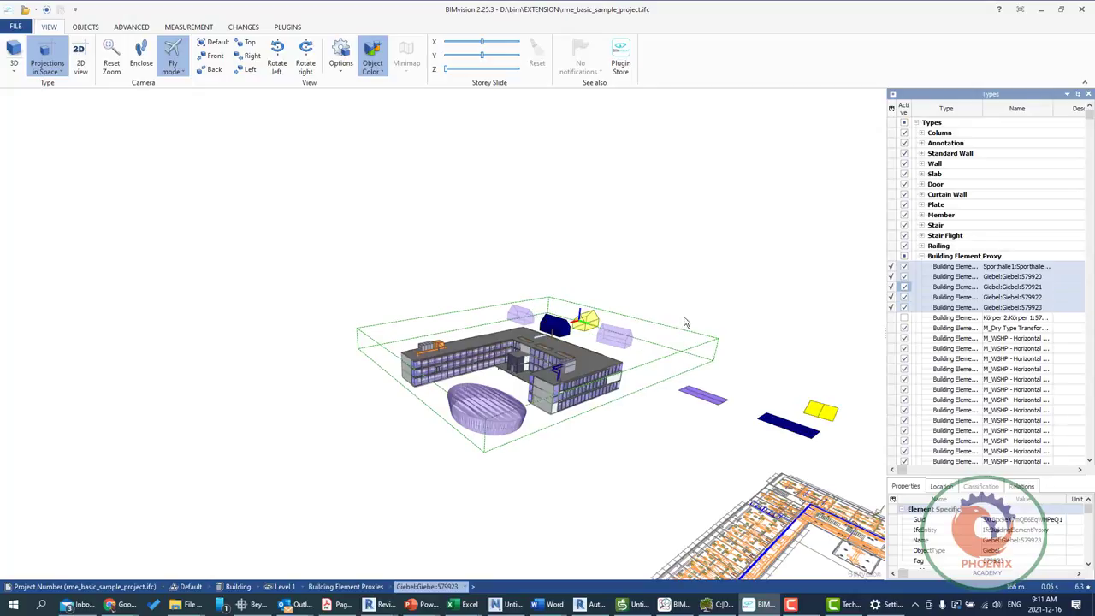
click(904, 268)
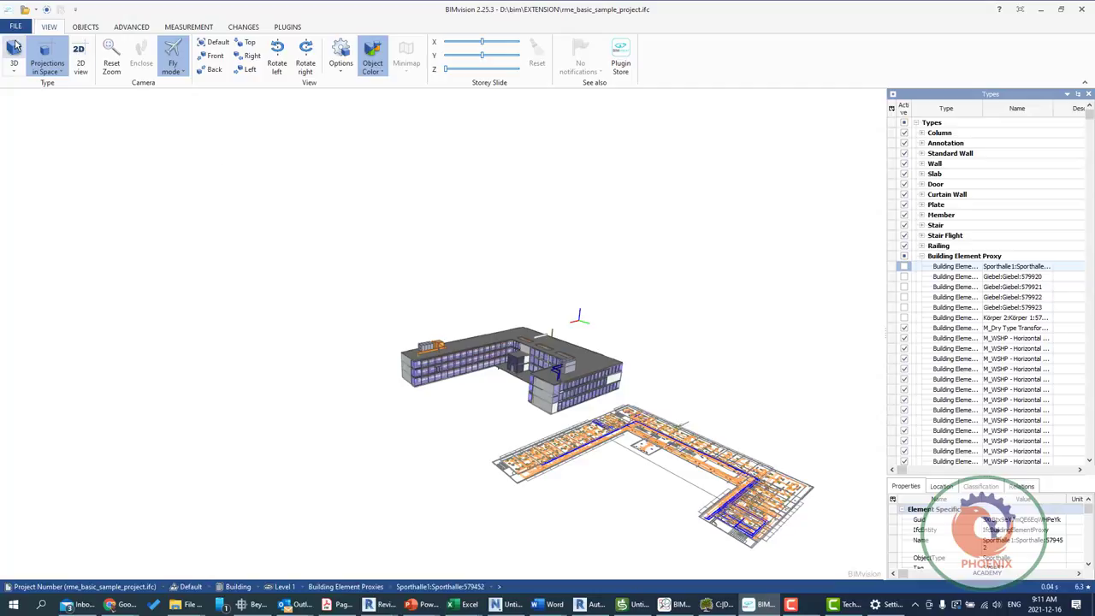
Toggle 2D view and back, then draw a Bottom on front floor-plan projection beneath the model.
click(77, 58)
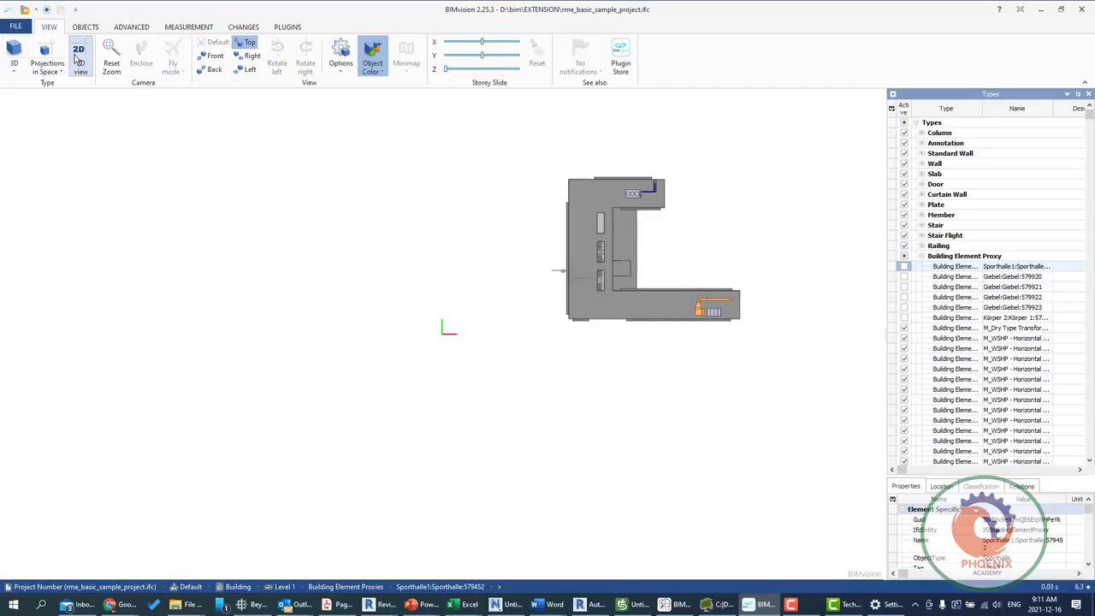
click(14, 53)
click(60, 72)
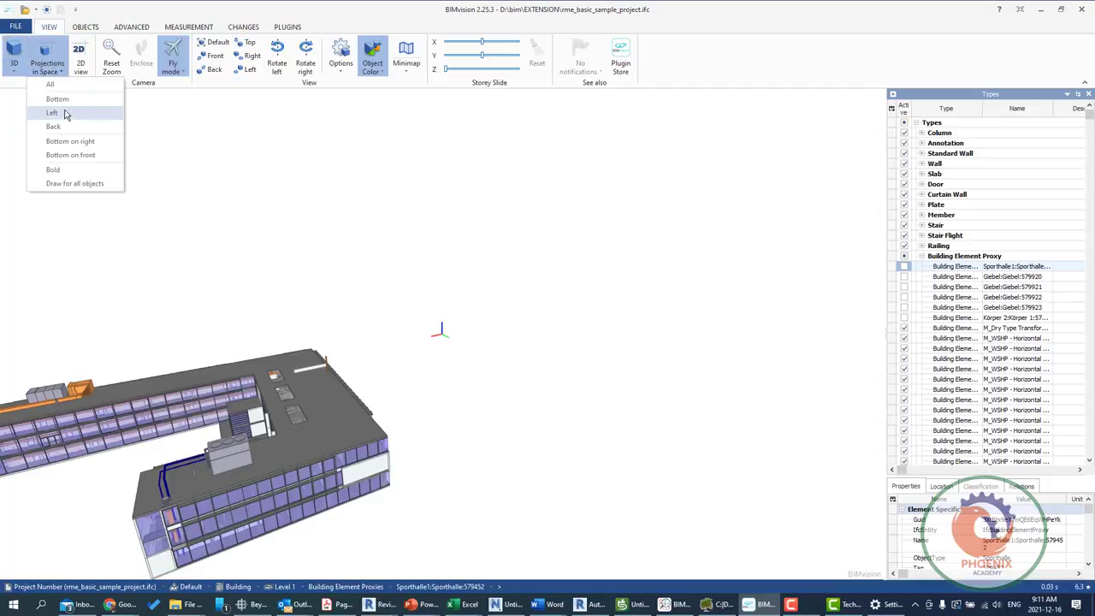
click(88, 145)
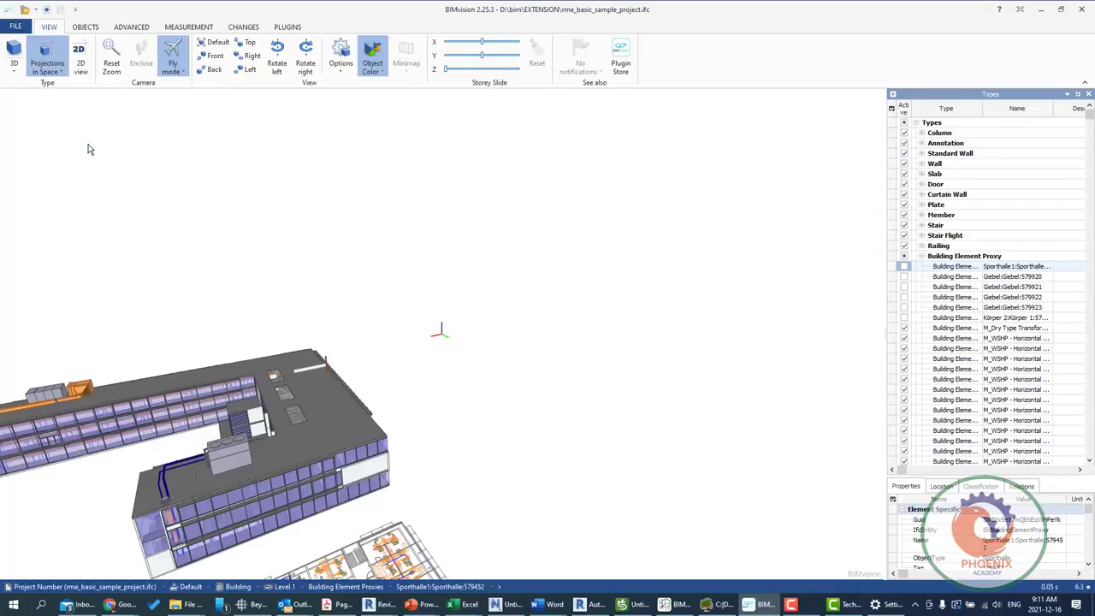
click(53, 71)
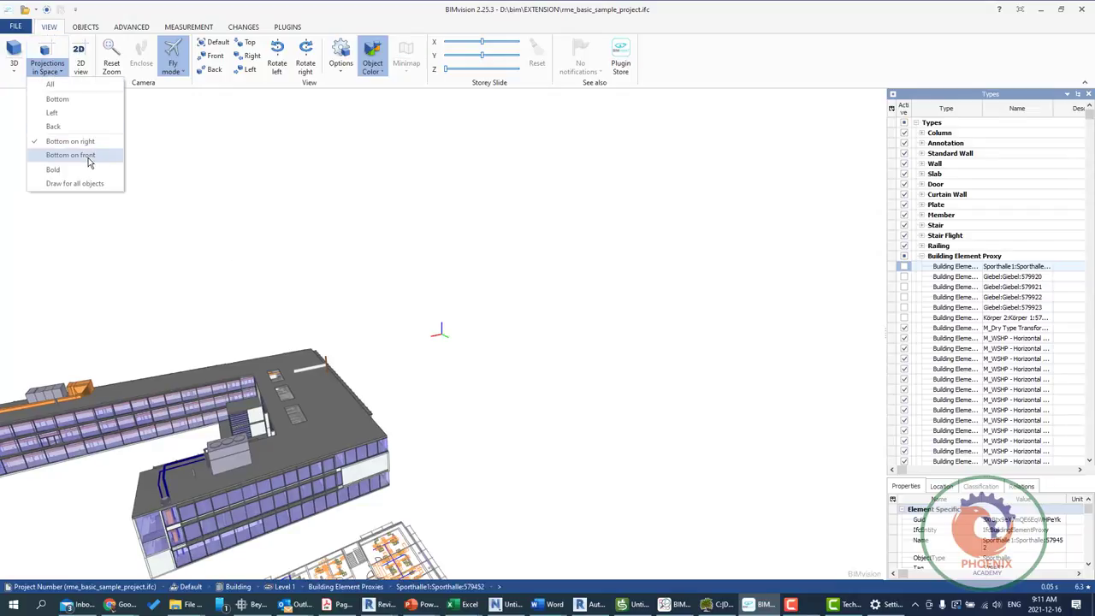
click(89, 163)
mouse_move(517, 363)
mouse_down()
mouse_move(342, 311)
mouse_move(484, 330)
mouse_move(384, 296)
mouse_up()
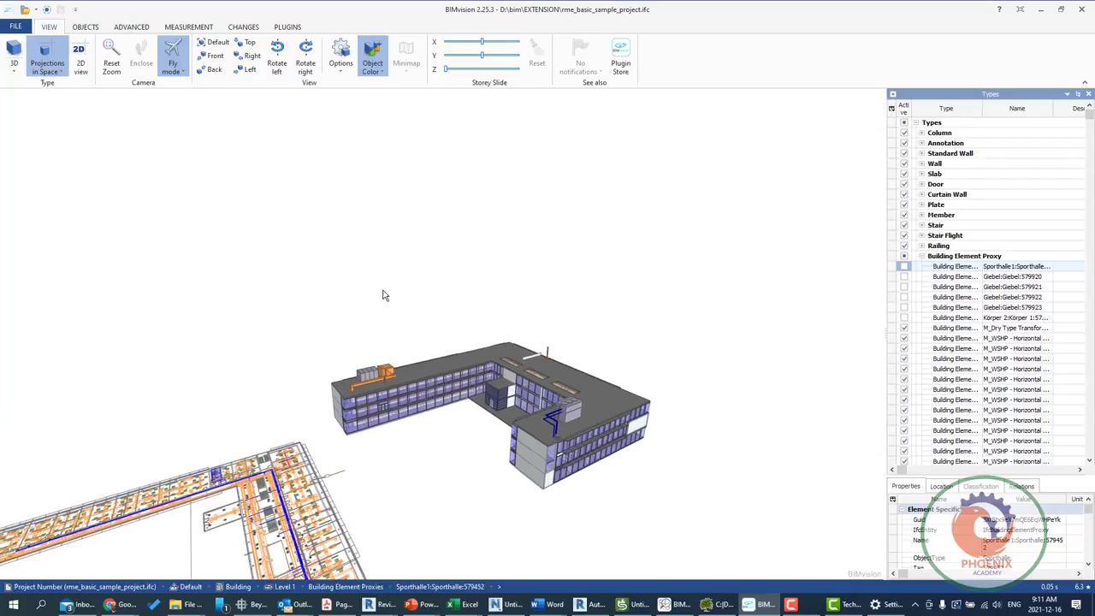
Switch on Fly mode and rotate the model left twice, then right once.
click(176, 69)
click(190, 89)
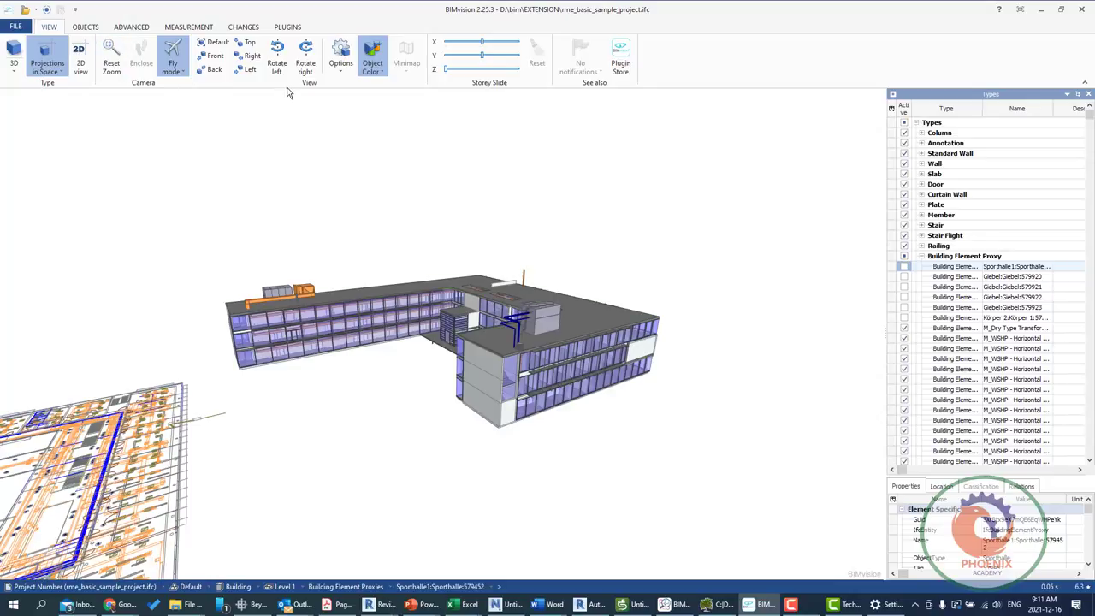
click(277, 62)
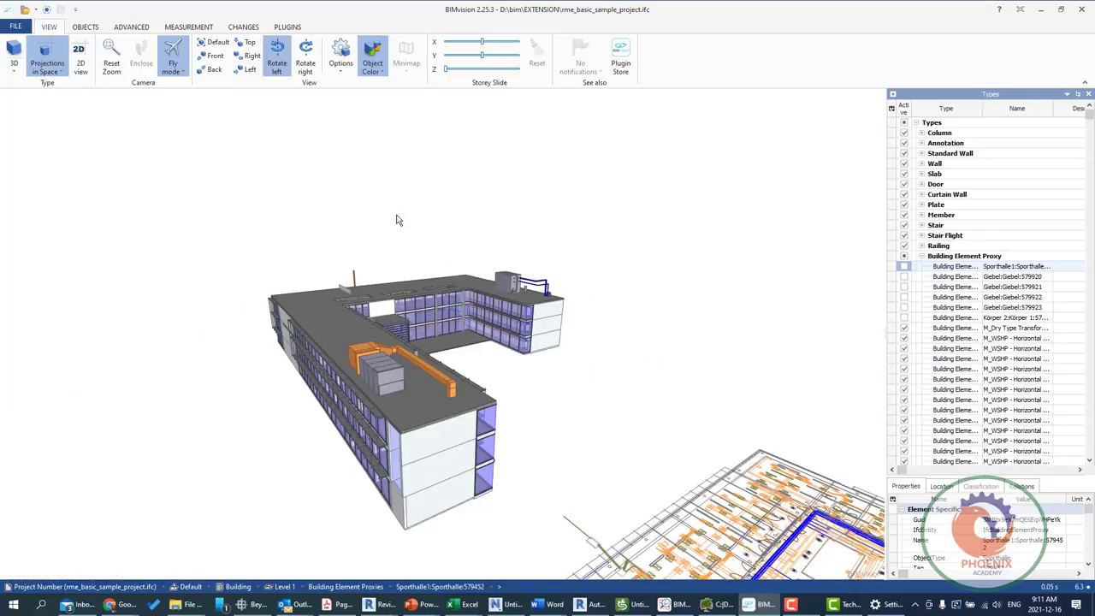
click(277, 61)
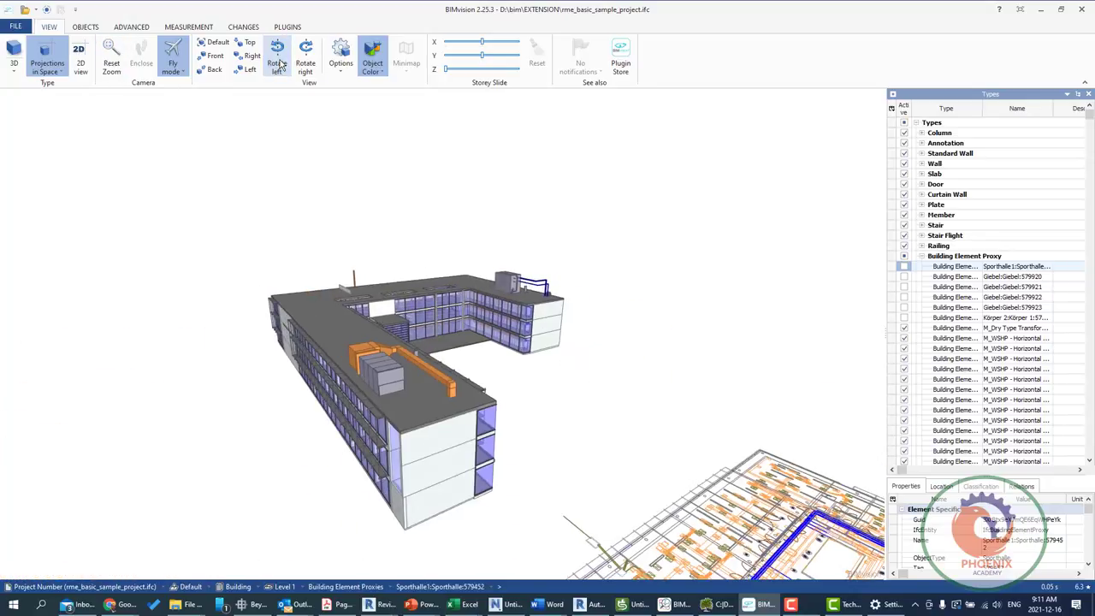
click(306, 59)
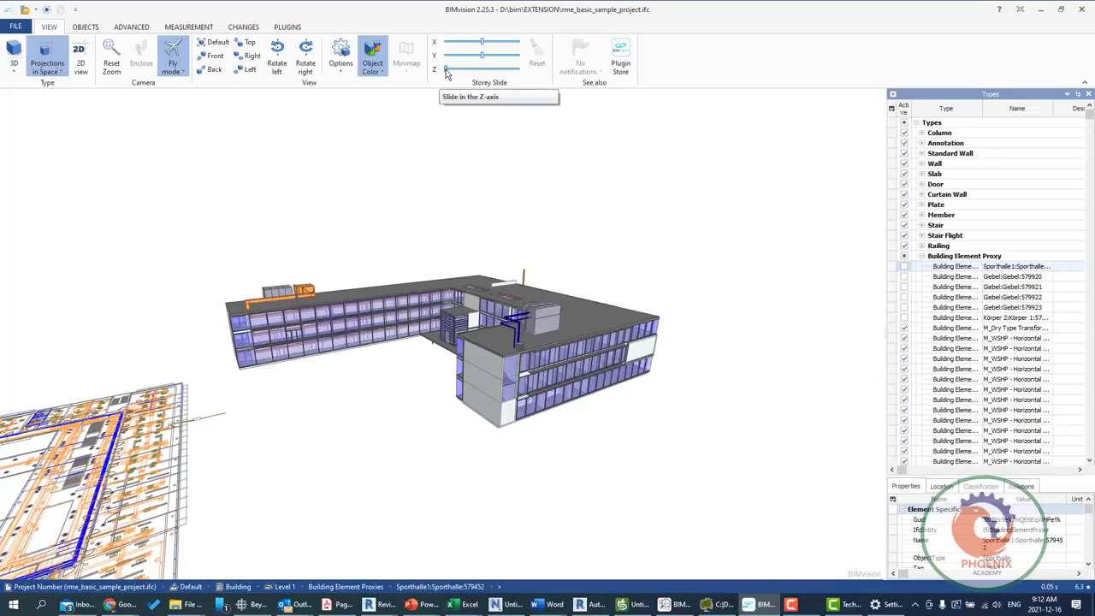
drag(445, 73, 478, 72)
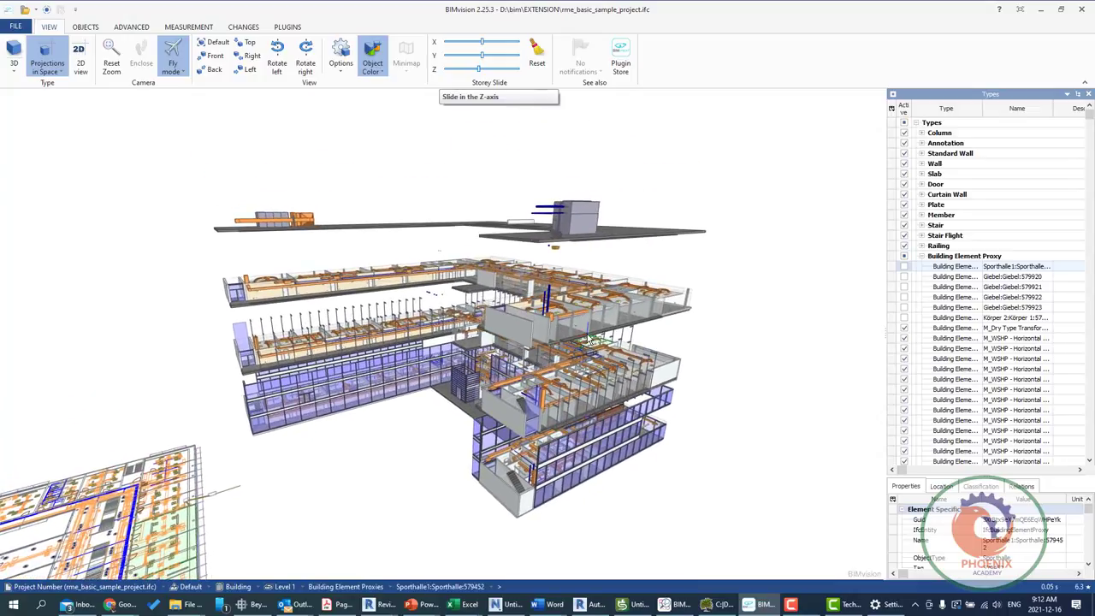
drag(479, 73, 506, 77)
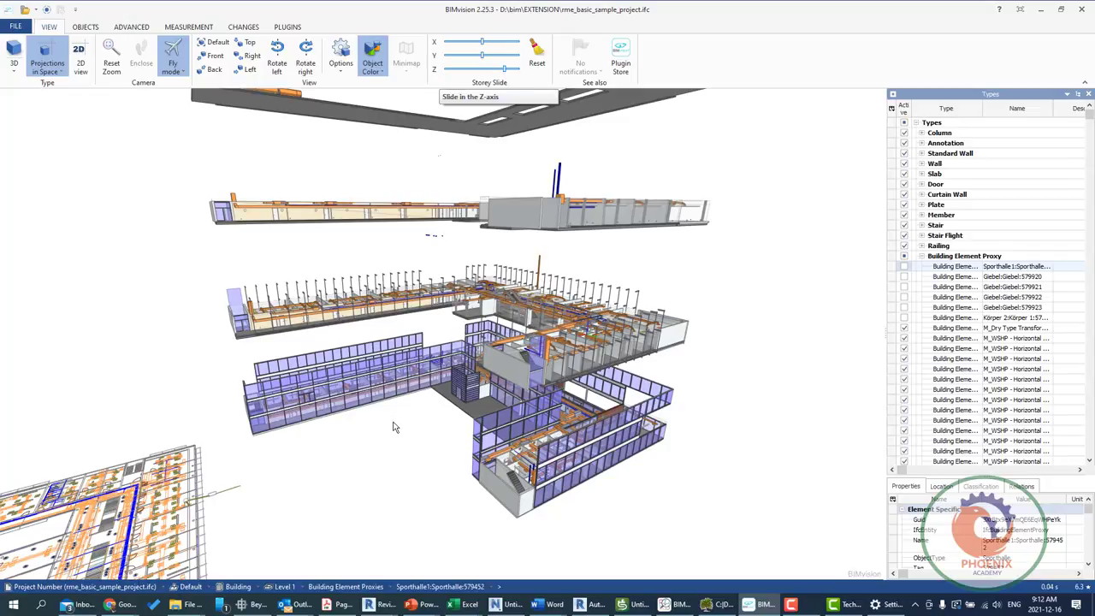
scroll(386, 452, down, 2)
scroll(406, 255, down, 1)
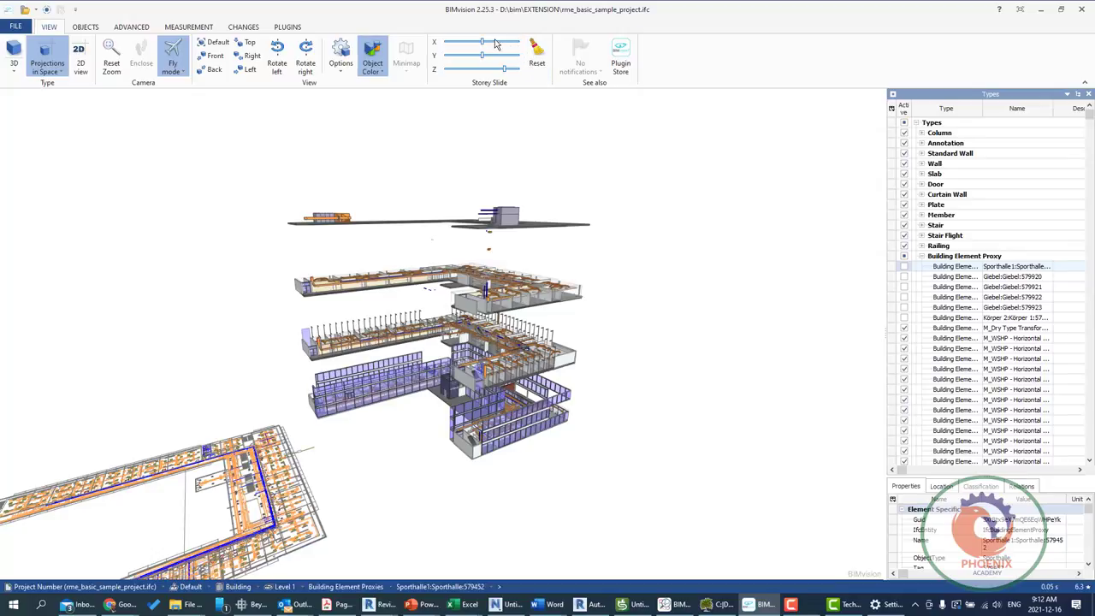
drag(481, 45, 497, 47)
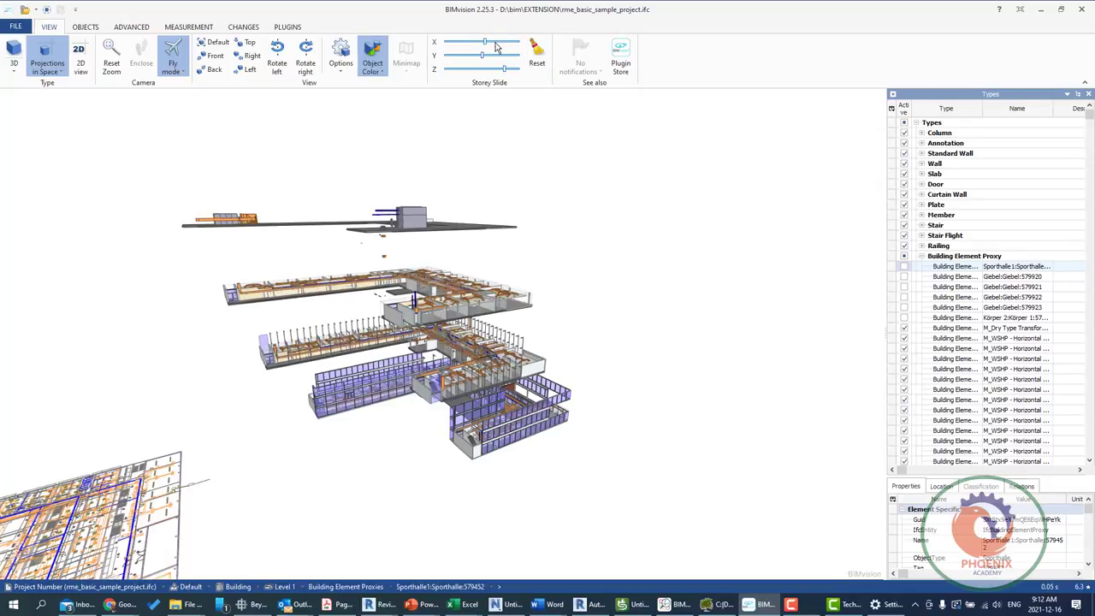
click(543, 56)
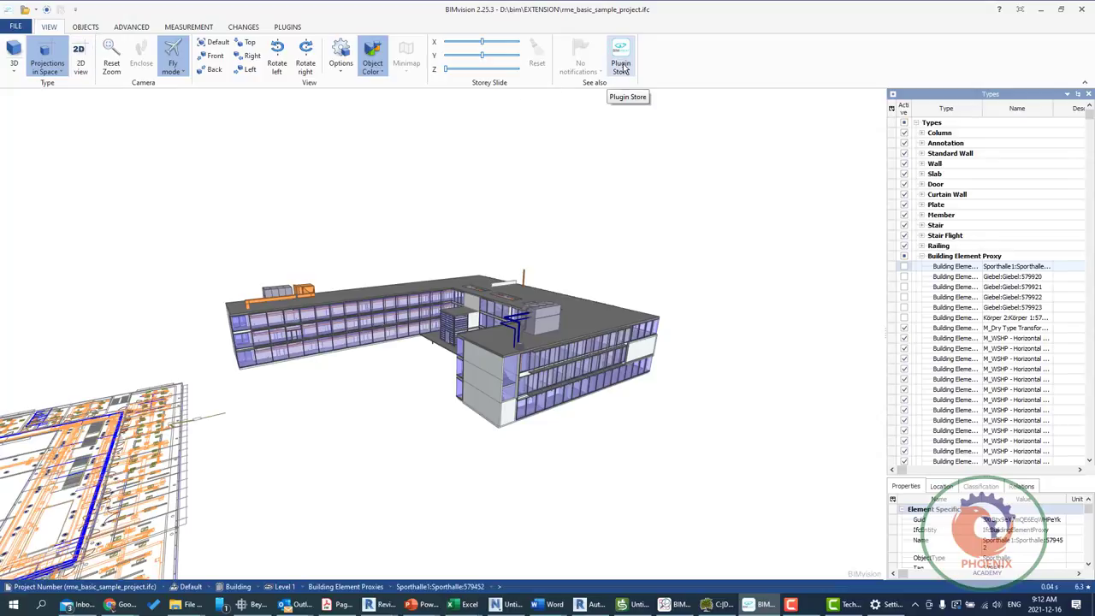
Open Clash Detection from Plugins, review the First and Second group tabs, and calculate the clashes.
click(286, 31)
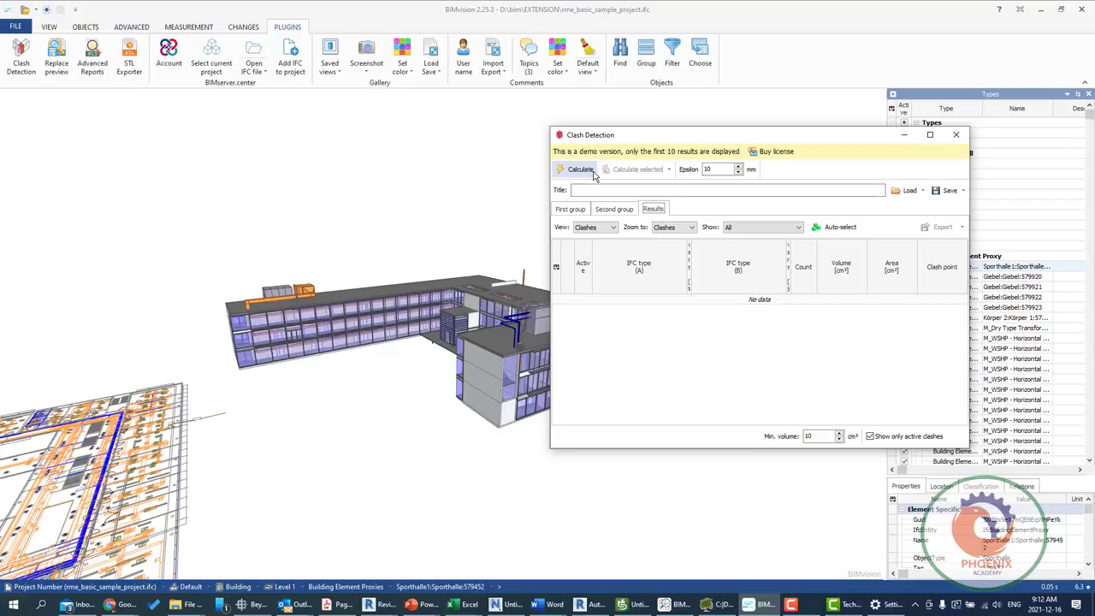
click(584, 210)
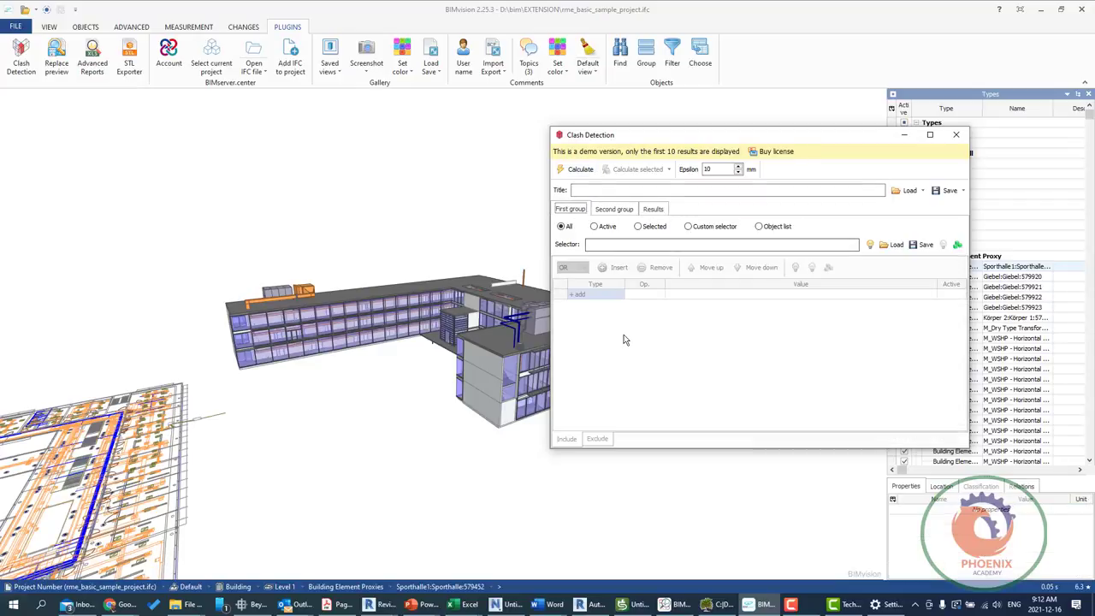
click(612, 211)
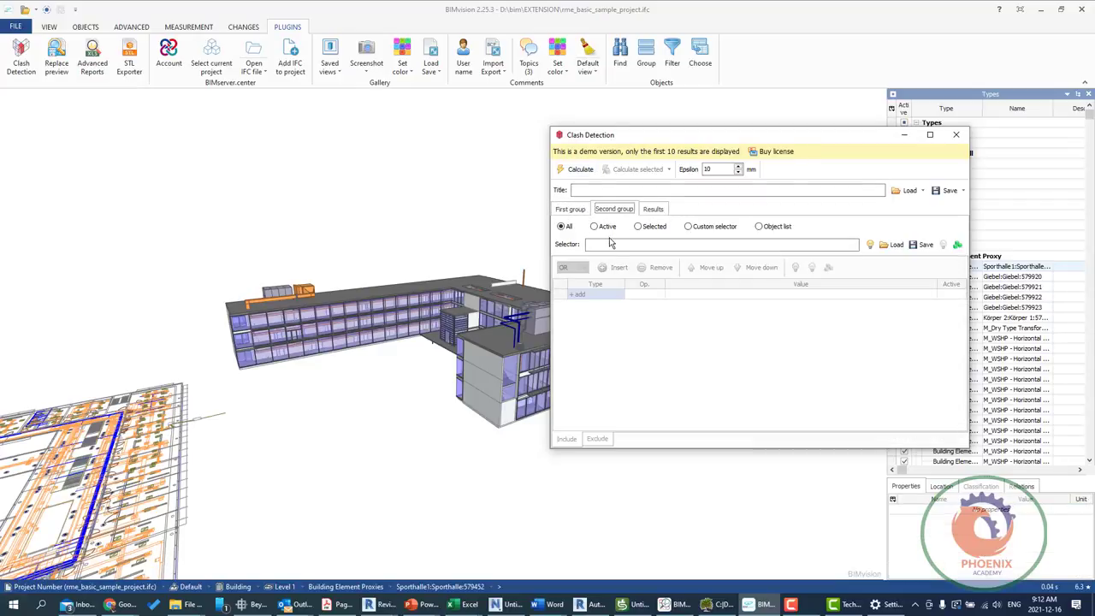
click(579, 169)
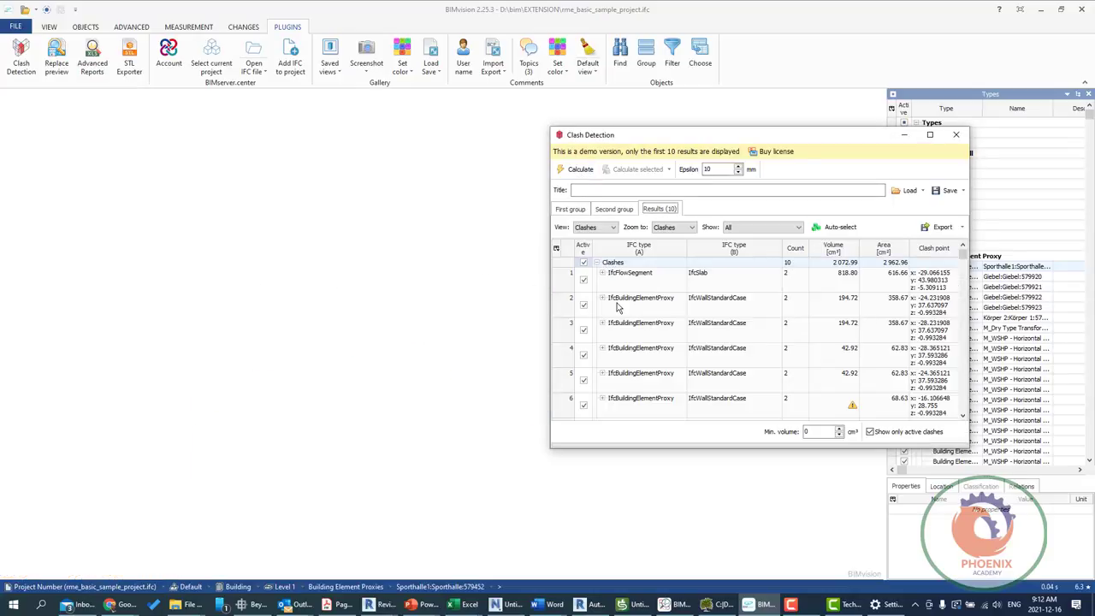
Step through the clash results, zooming to clashes 4 and 5 and finally clash 6.
click(630, 274)
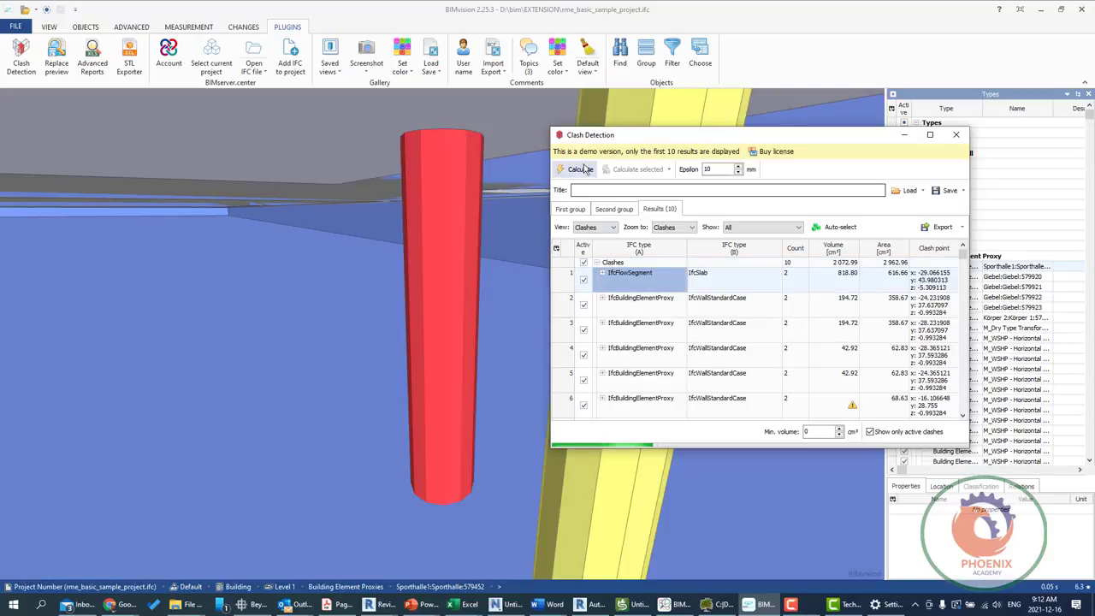
click(648, 301)
click(644, 352)
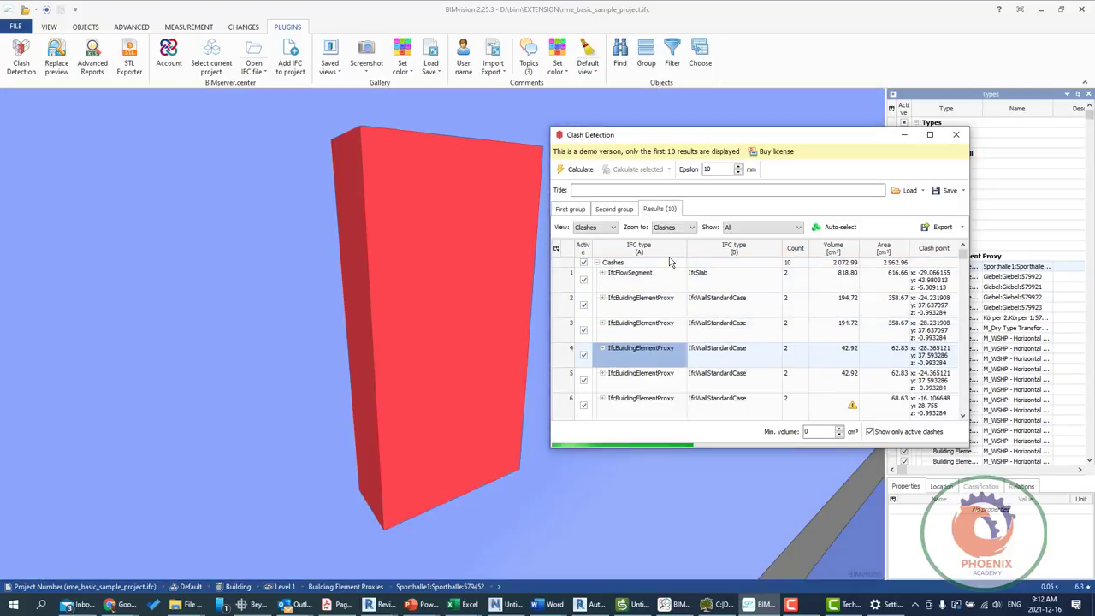
click(595, 226)
click(590, 243)
click(671, 226)
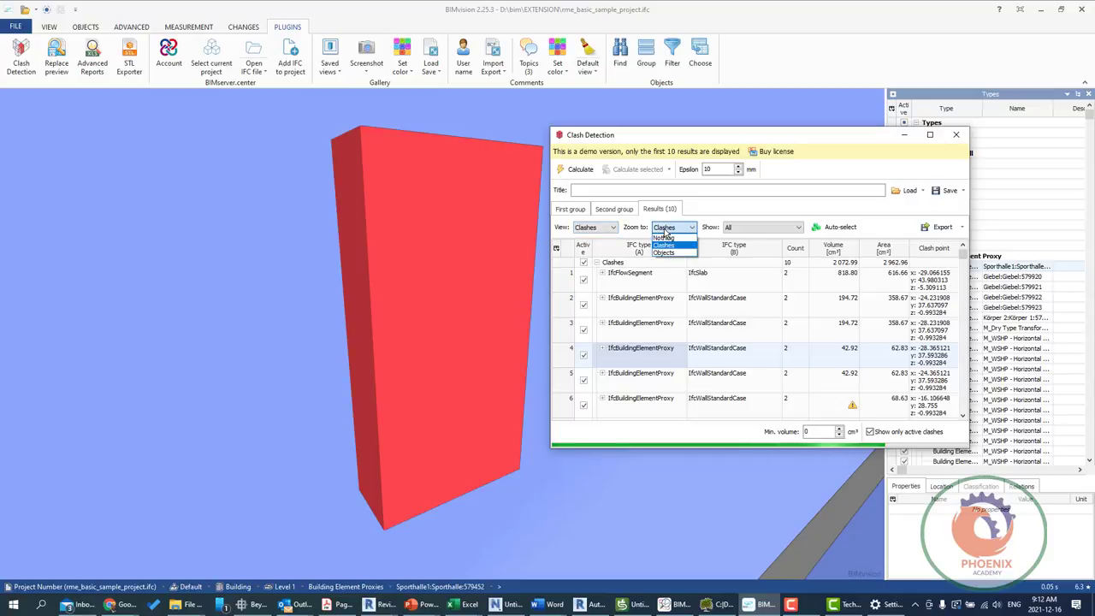
click(672, 227)
click(672, 226)
click(664, 244)
click(629, 374)
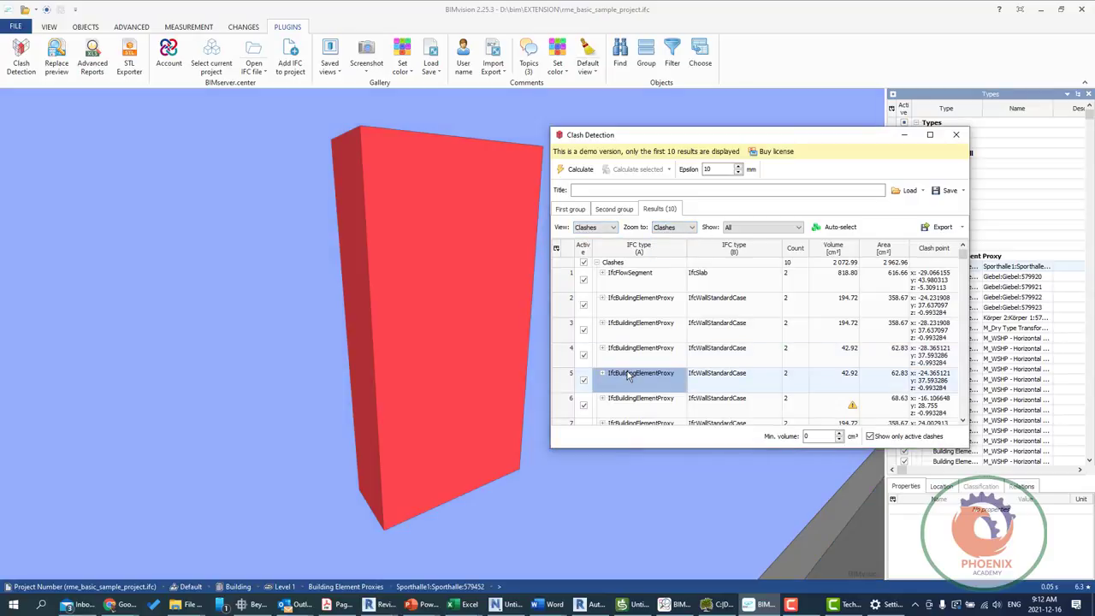
click(677, 412)
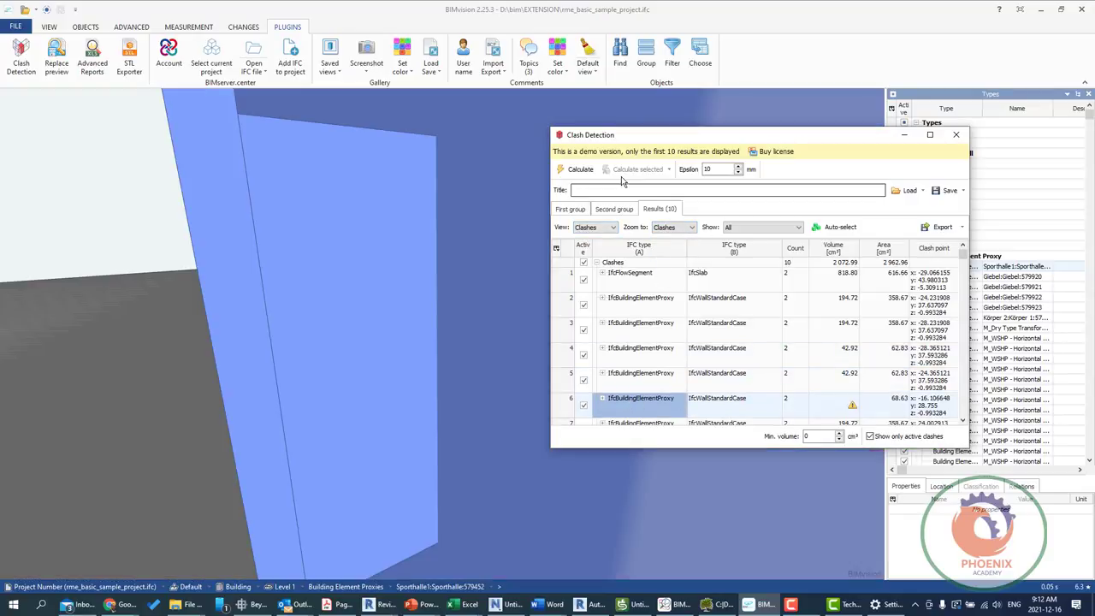
Show the Save and Export options (BCF, Gallery, Excel) for the clash results.
click(964, 190)
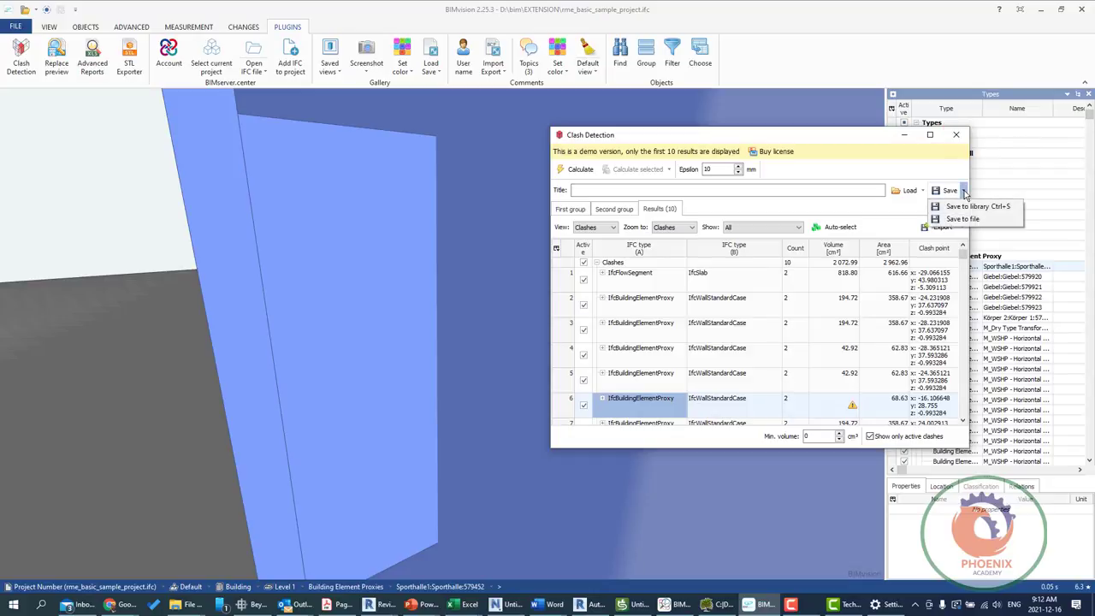
click(885, 183)
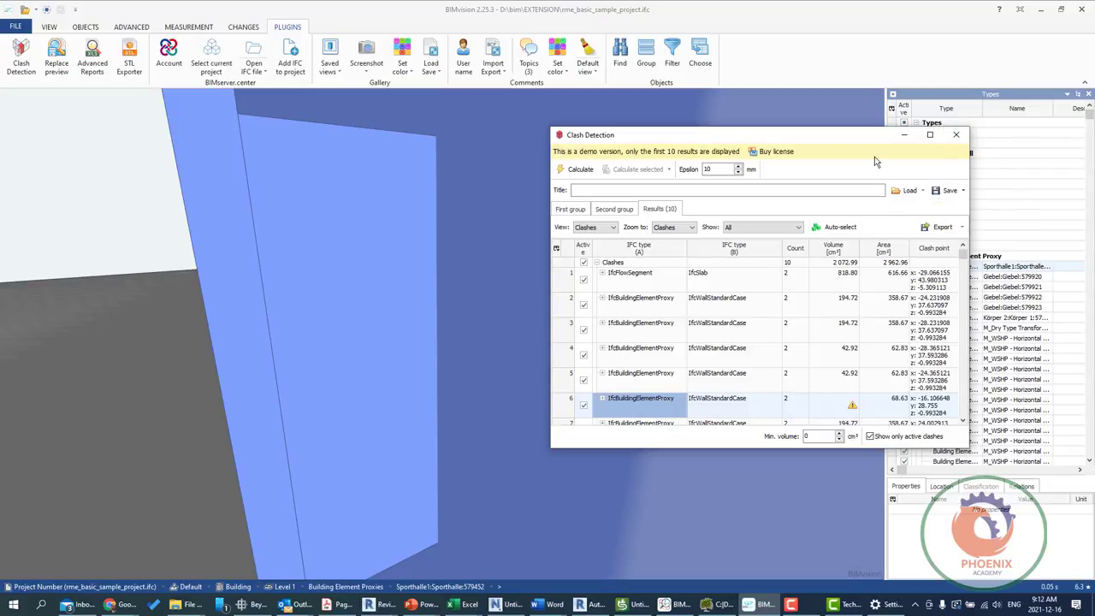
click(962, 227)
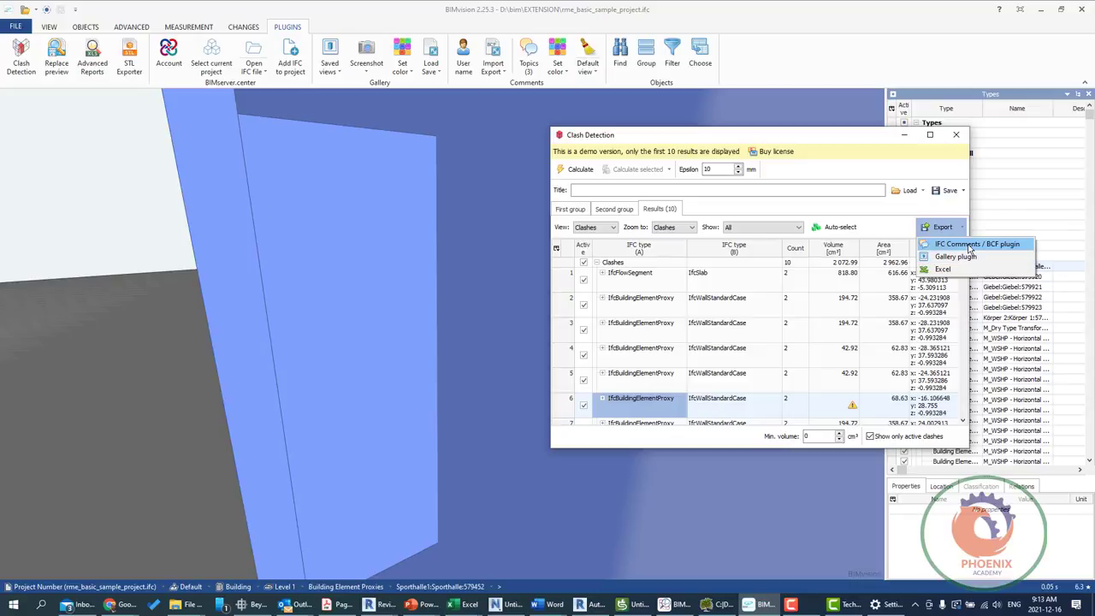
Export the ten clashes to the IFC Comments / BCF plugin, accept the demo warning, and close Clash Detection.
click(970, 245)
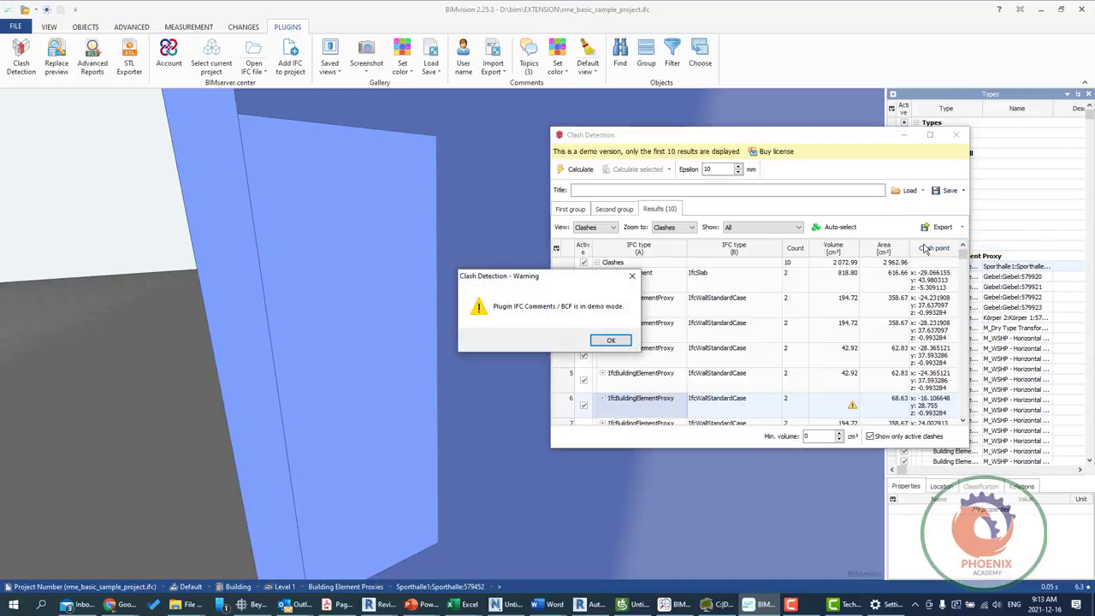
click(611, 340)
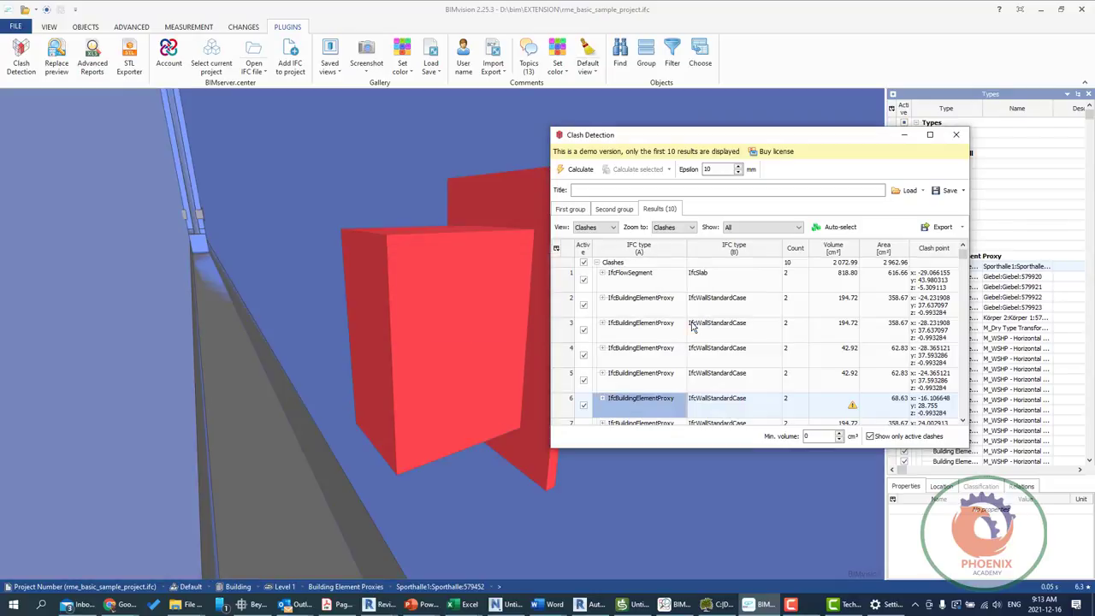
click(956, 134)
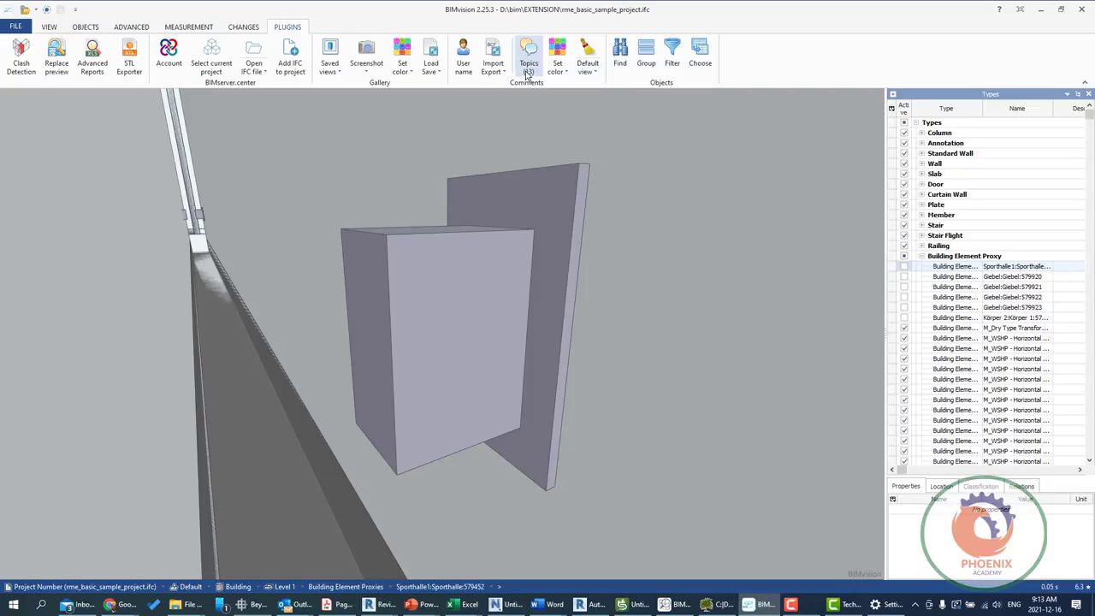
Add a new topic in the topic browser and look through its Type and Status choices.
click(531, 68)
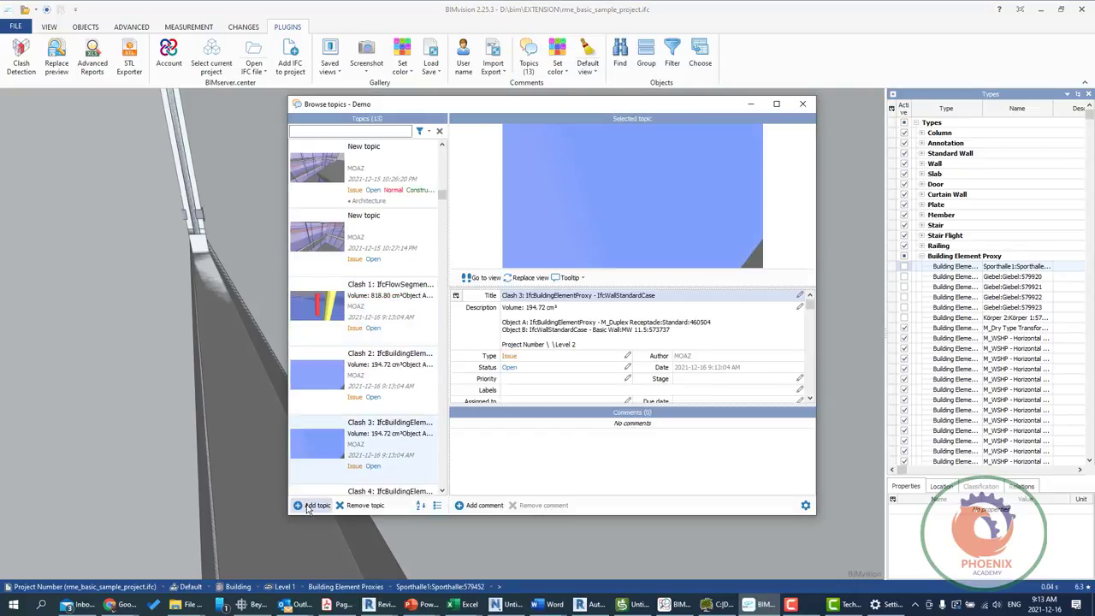
click(313, 505)
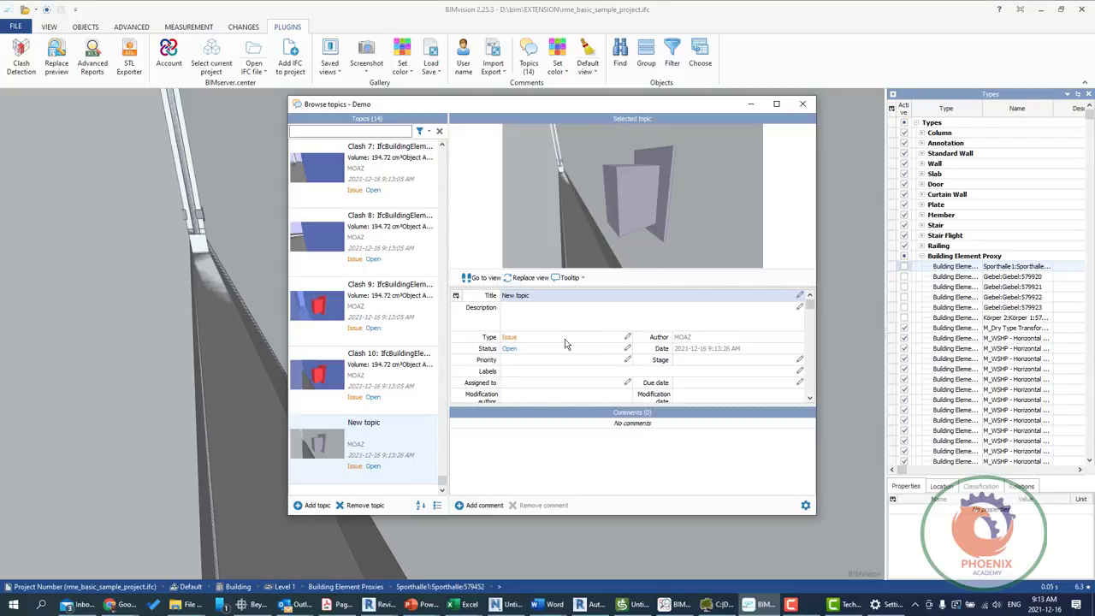
click(627, 338)
click(625, 342)
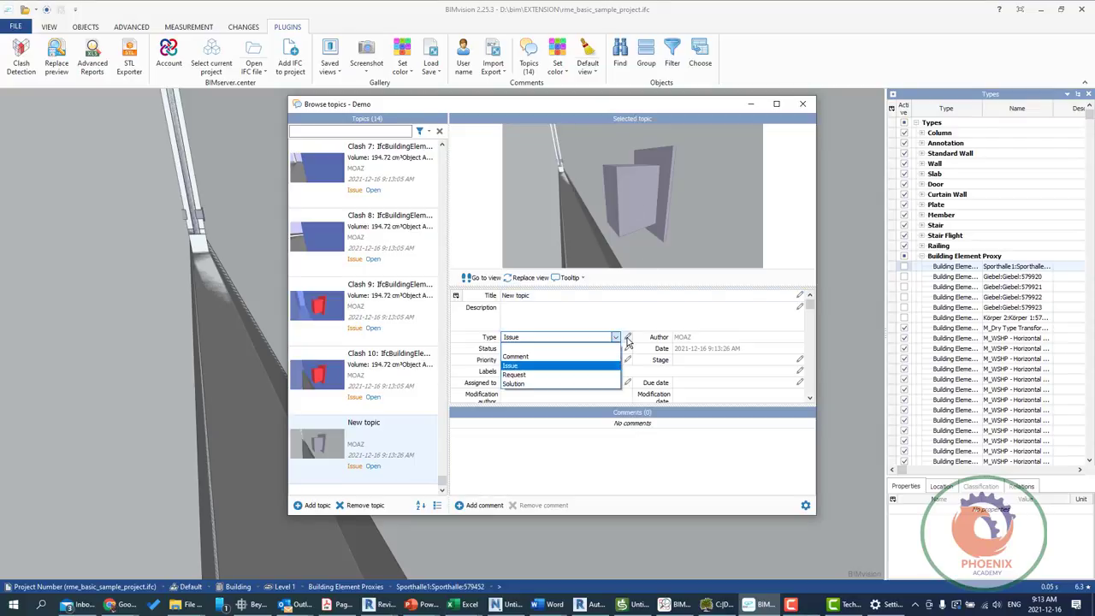
click(625, 350)
click(625, 351)
click(625, 351)
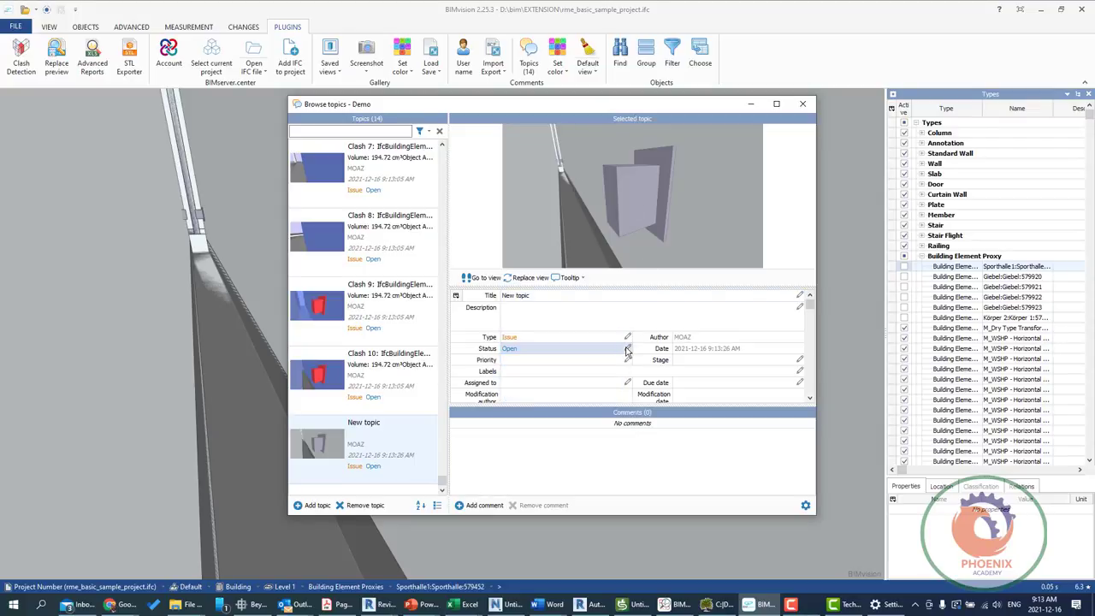
click(626, 350)
Recheck Type and Status keeping Open, then inspect the Priority, Assigned to and Stage fields.
click(627, 339)
click(628, 340)
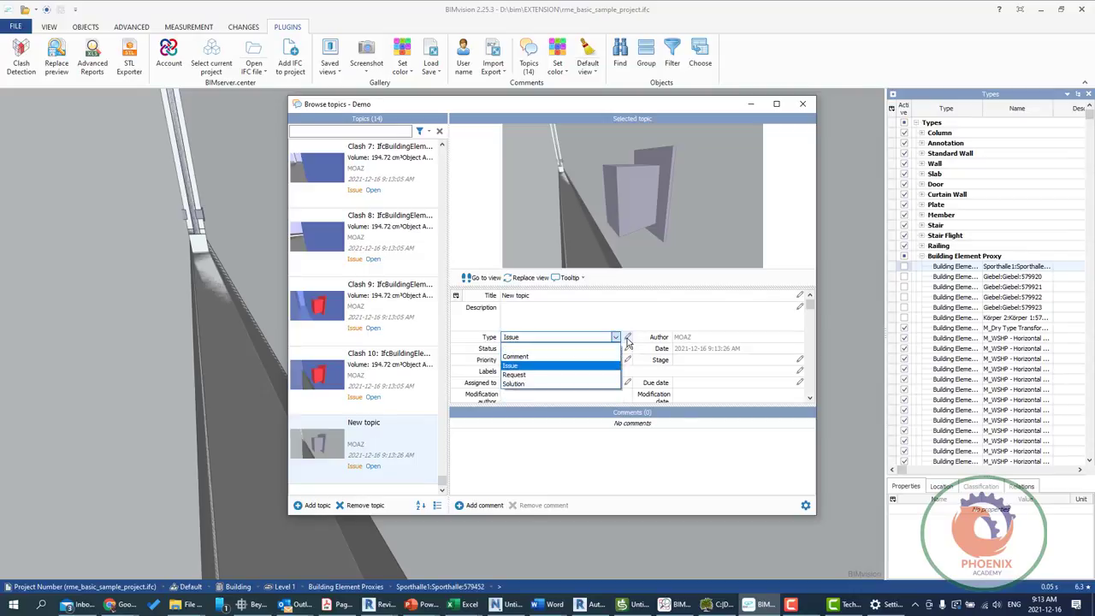
click(627, 342)
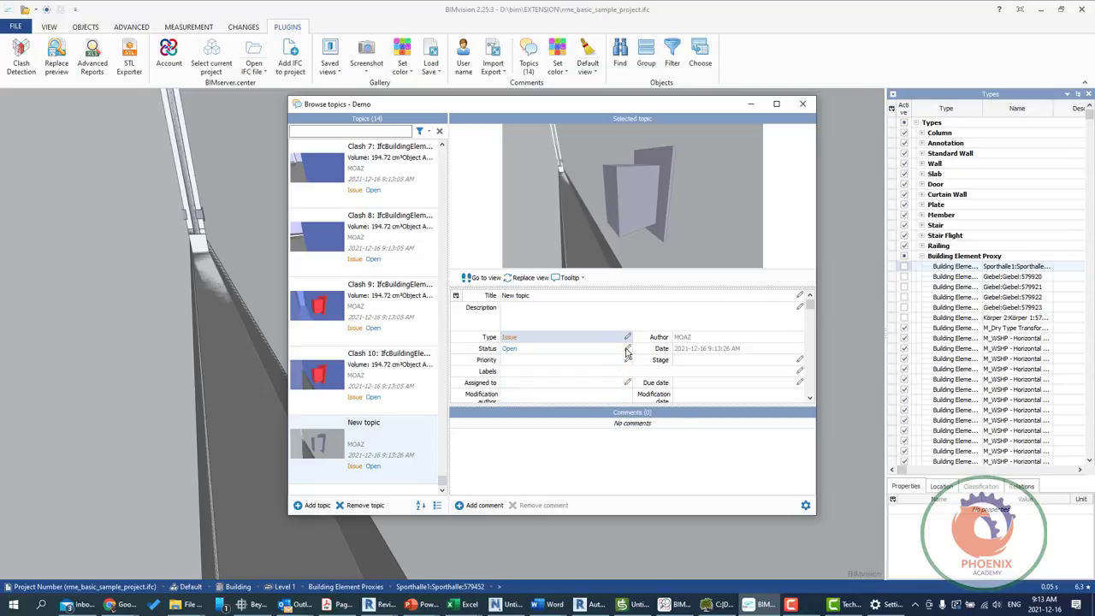
click(625, 350)
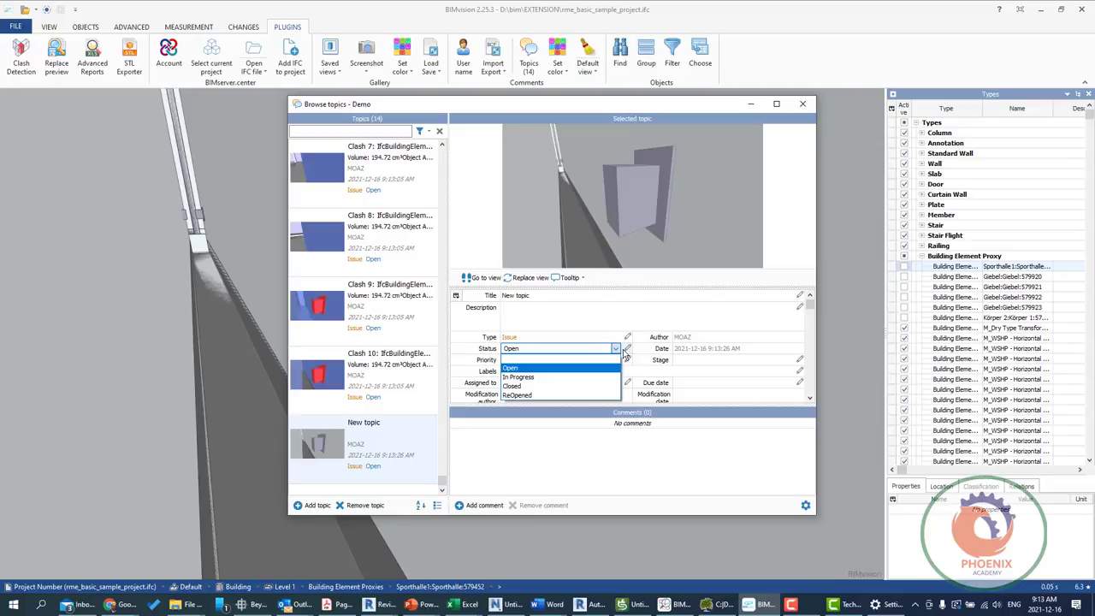
click(622, 350)
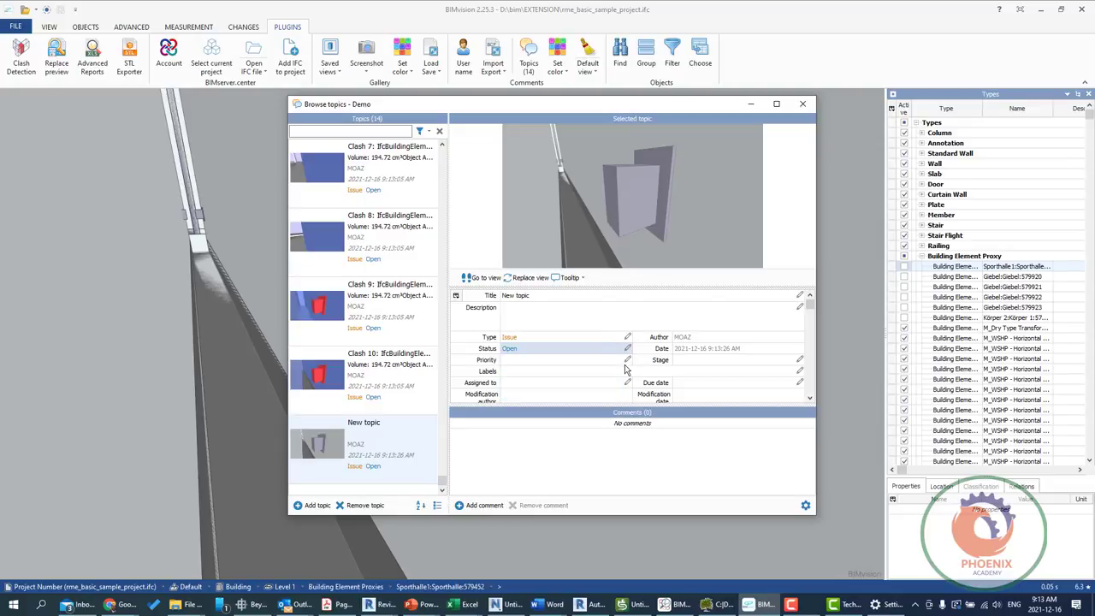
click(627, 364)
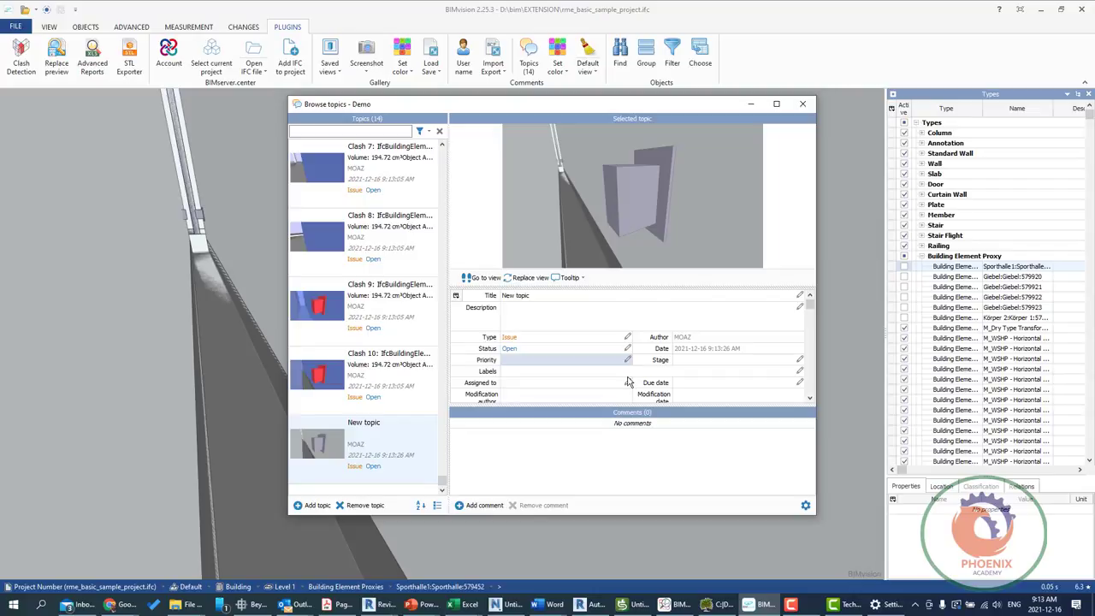
click(625, 385)
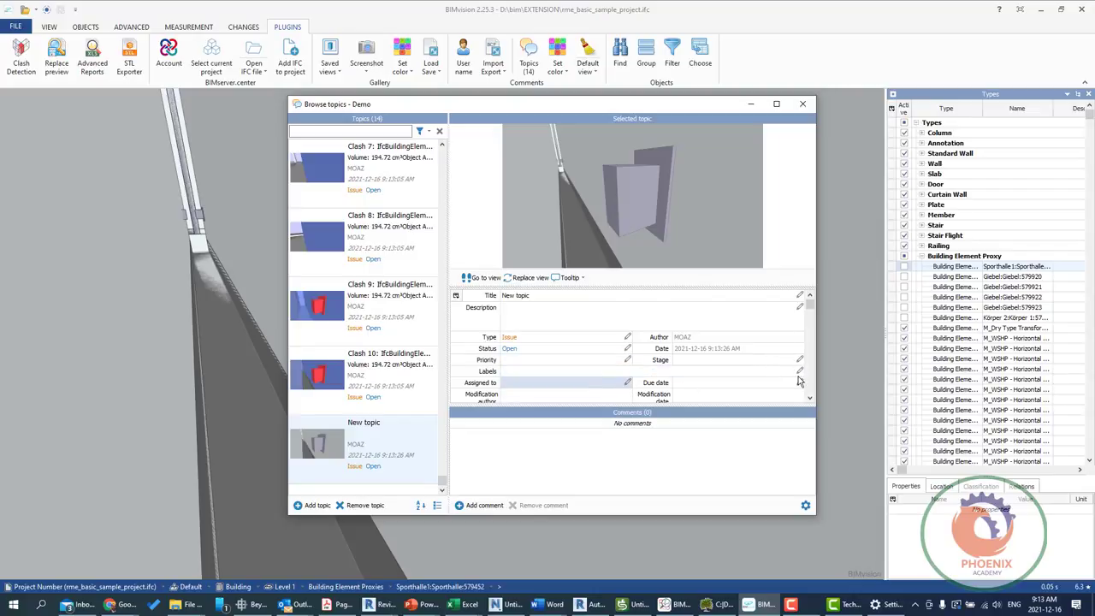
click(799, 360)
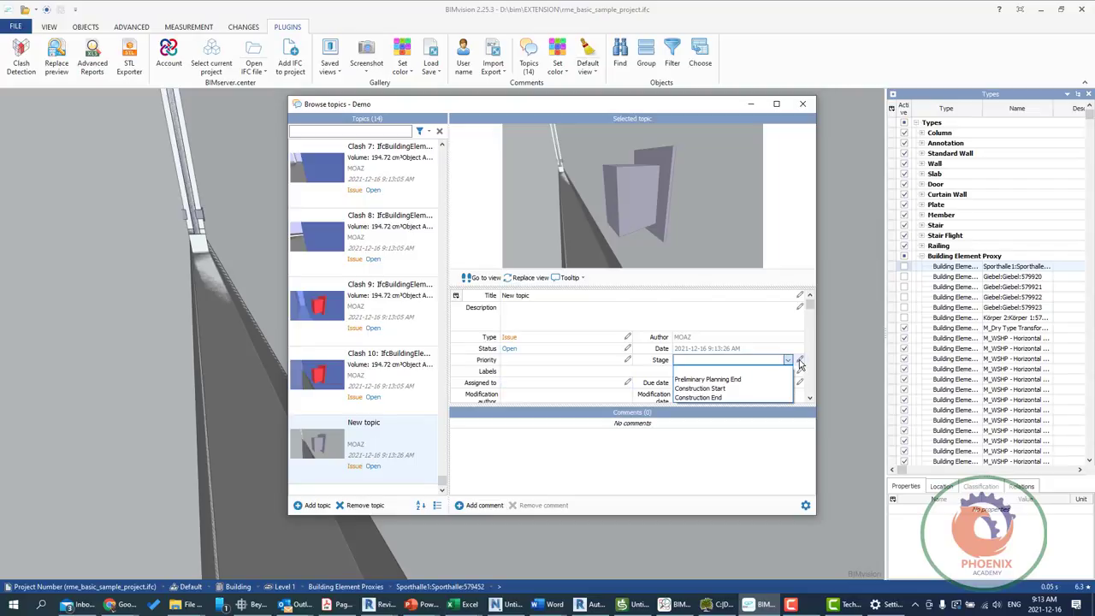
click(799, 362)
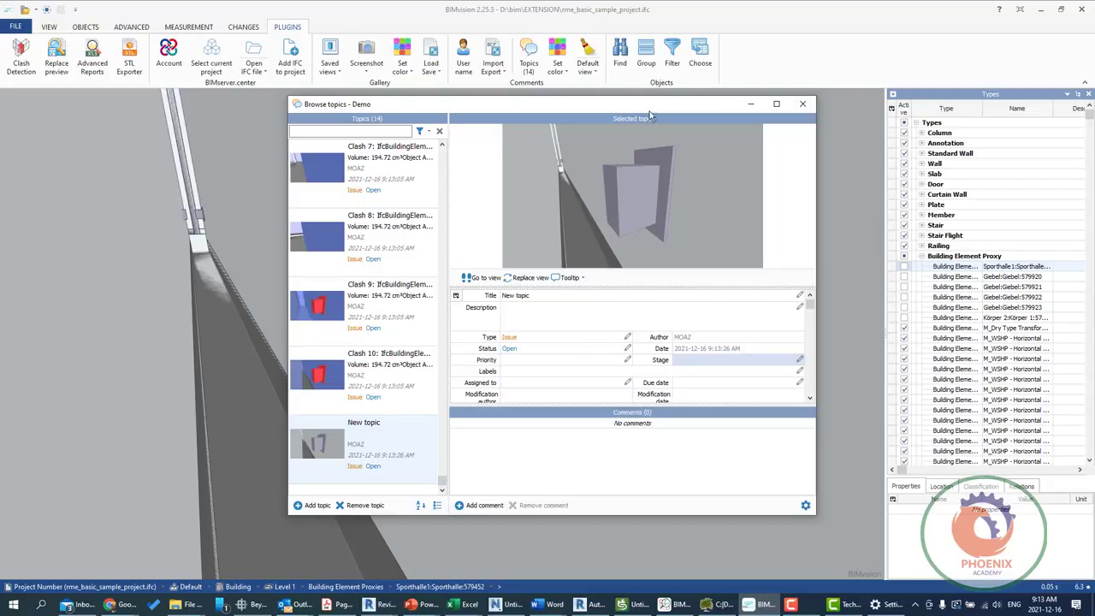
Close Browse topics, then open and dismiss the Find text search.
click(802, 103)
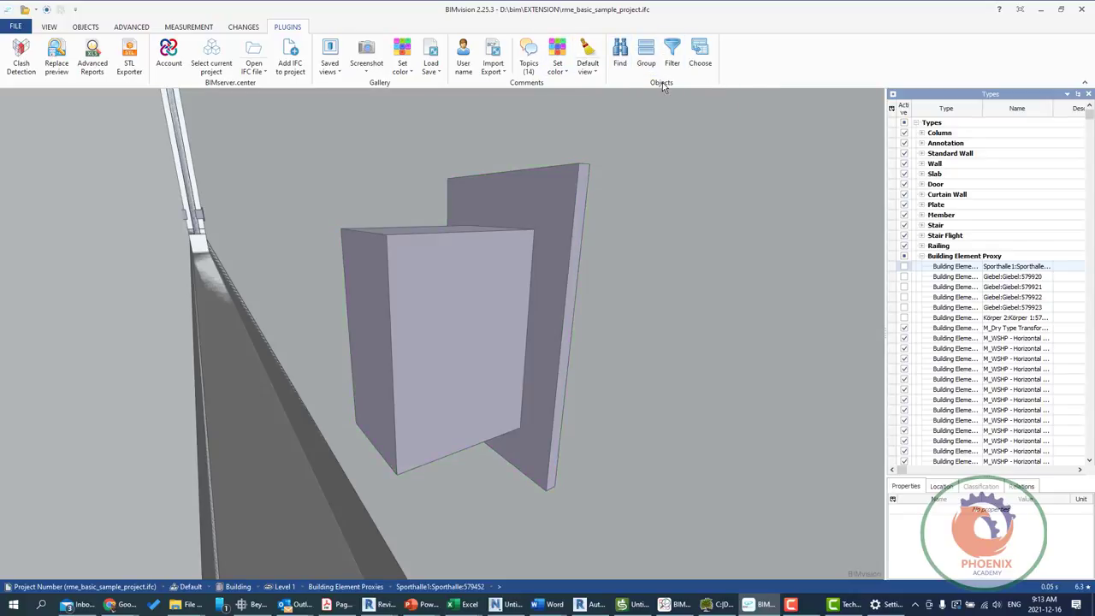
click(620, 53)
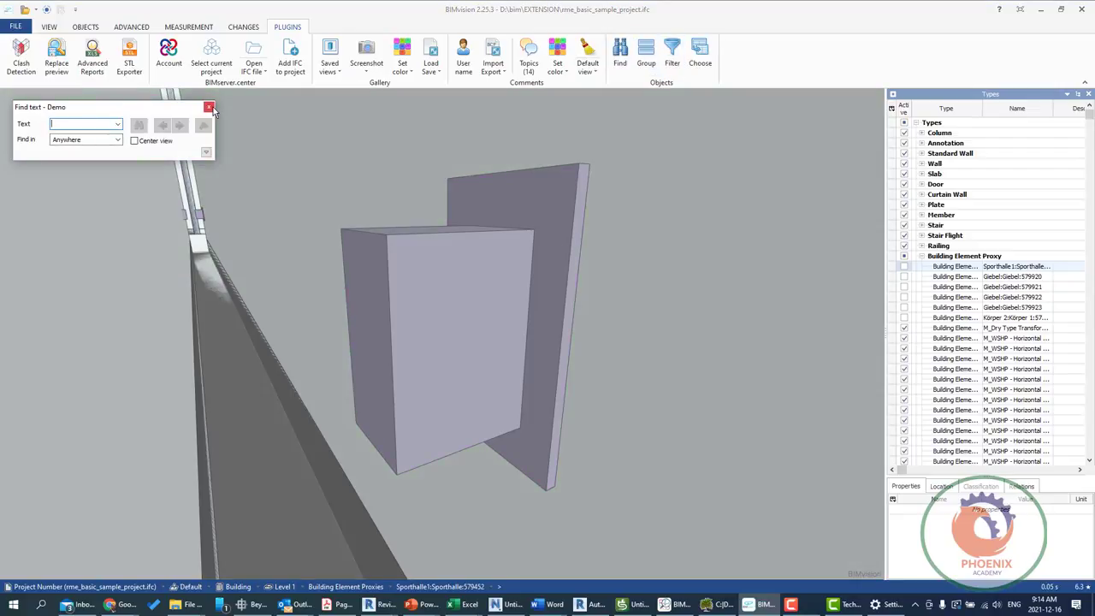
click(209, 108)
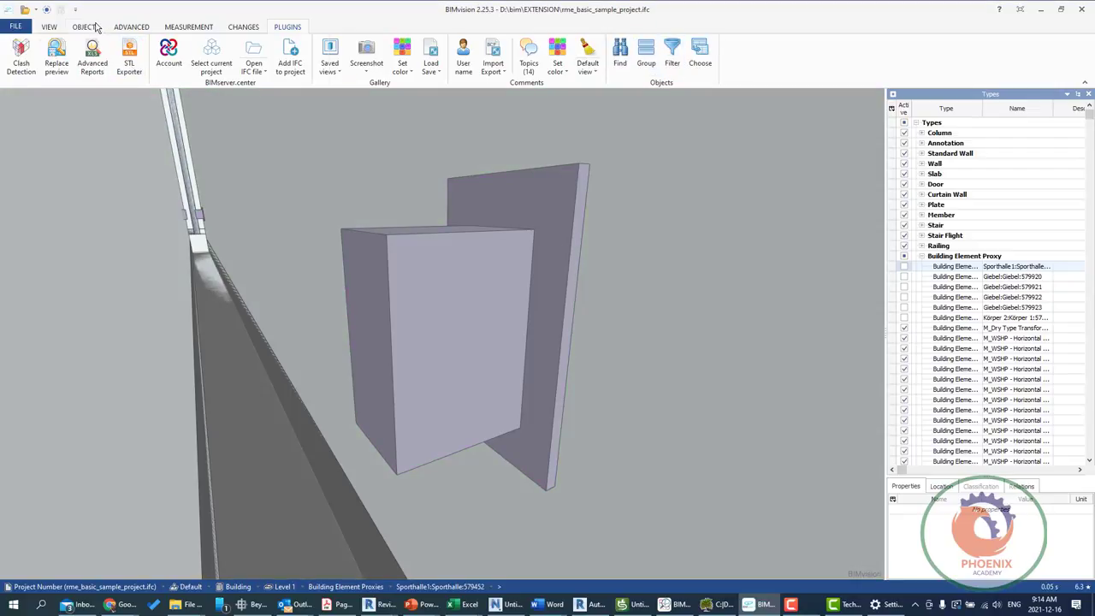
Display all elements, select the receptacle, try Transparent and Display, and colour it green.
click(94, 27)
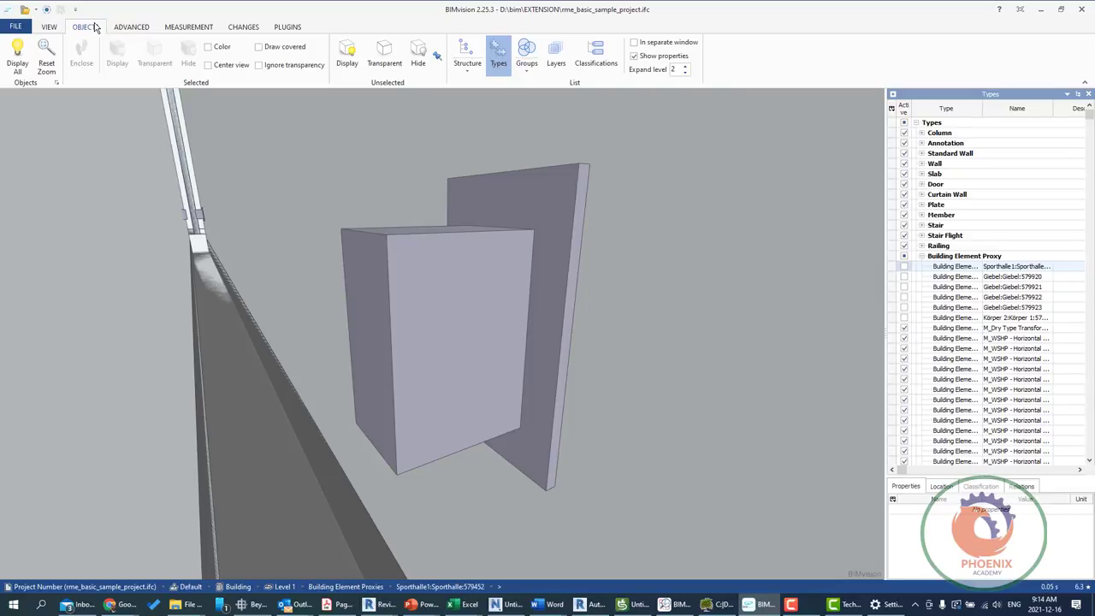
click(17, 67)
click(406, 258)
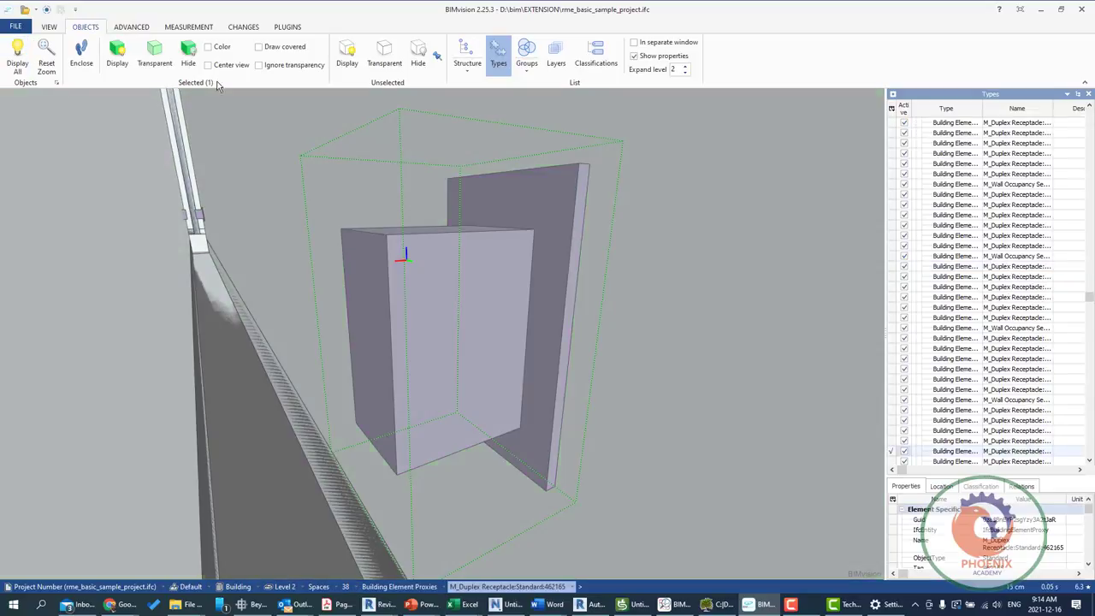
click(156, 60)
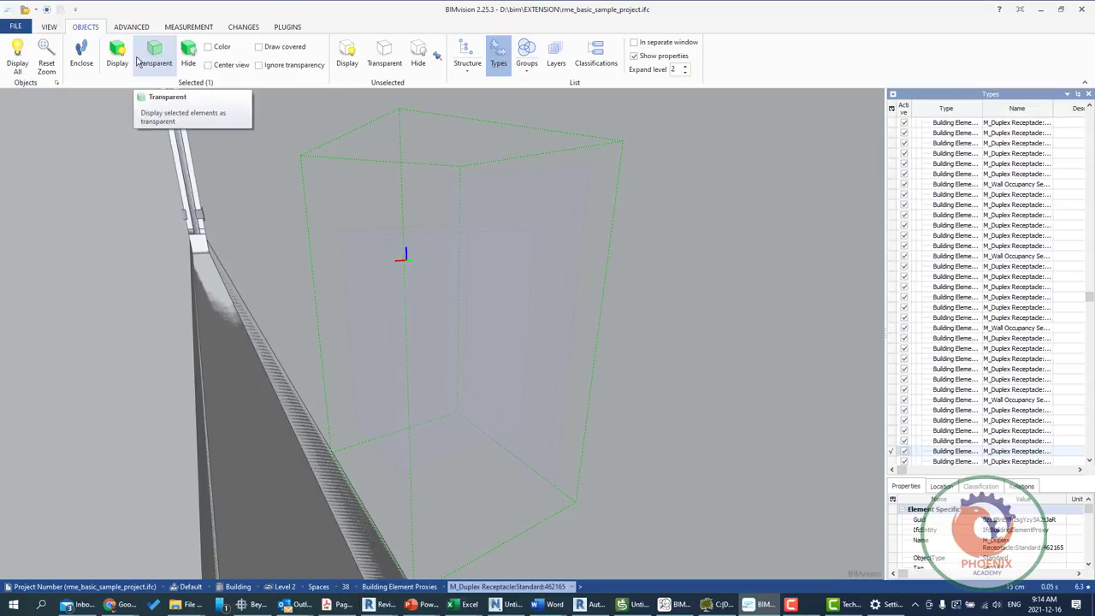
click(117, 59)
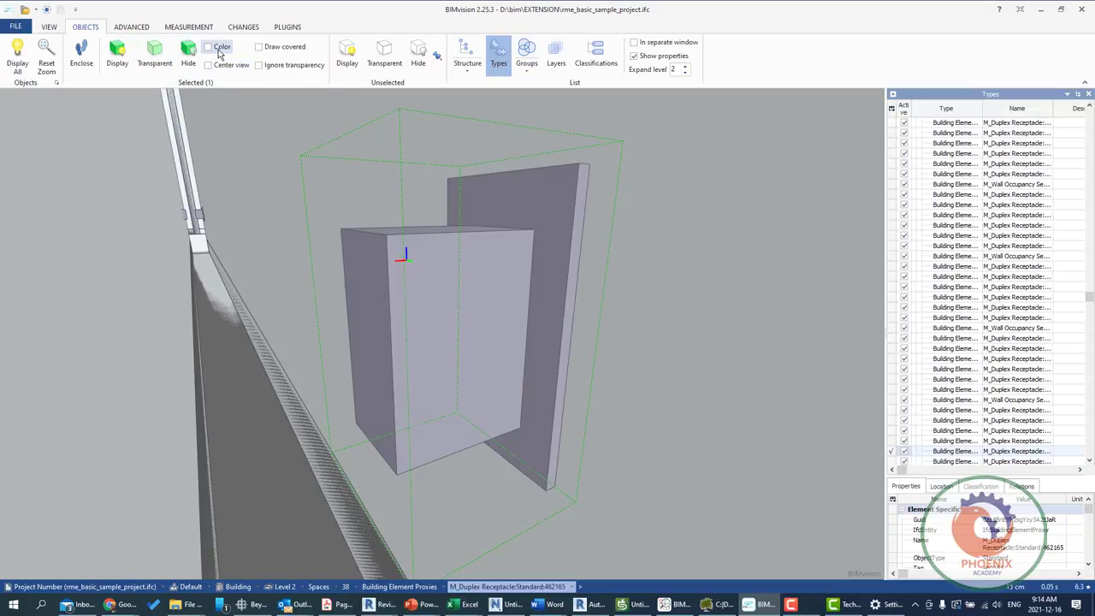
click(219, 48)
click(219, 49)
click(219, 50)
Test Display, Transparent and Hide on the unselected elements, ending with them displayed.
click(347, 60)
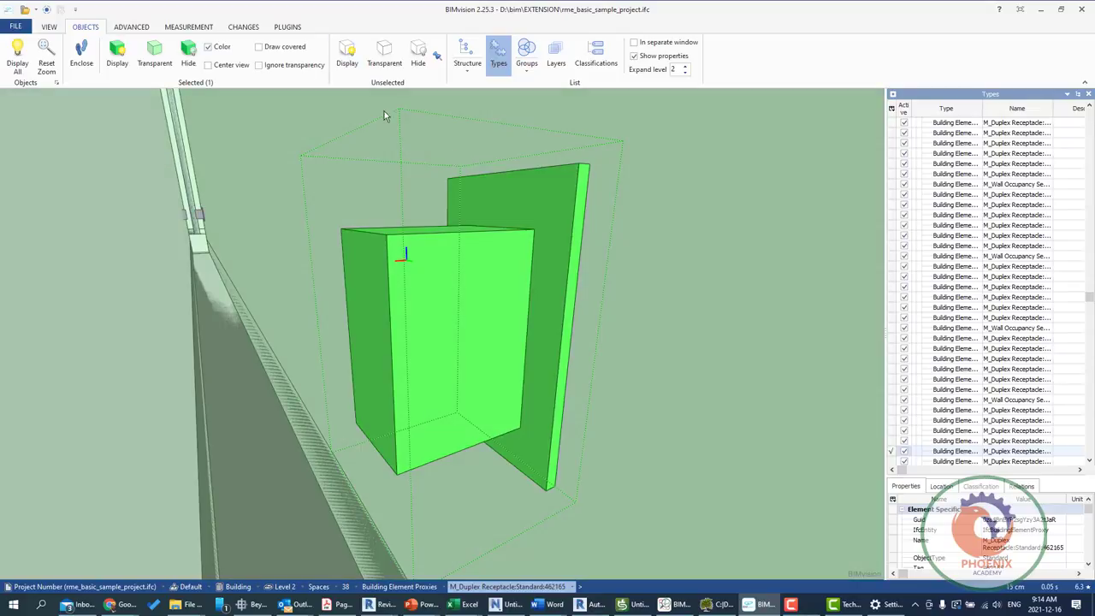
click(348, 62)
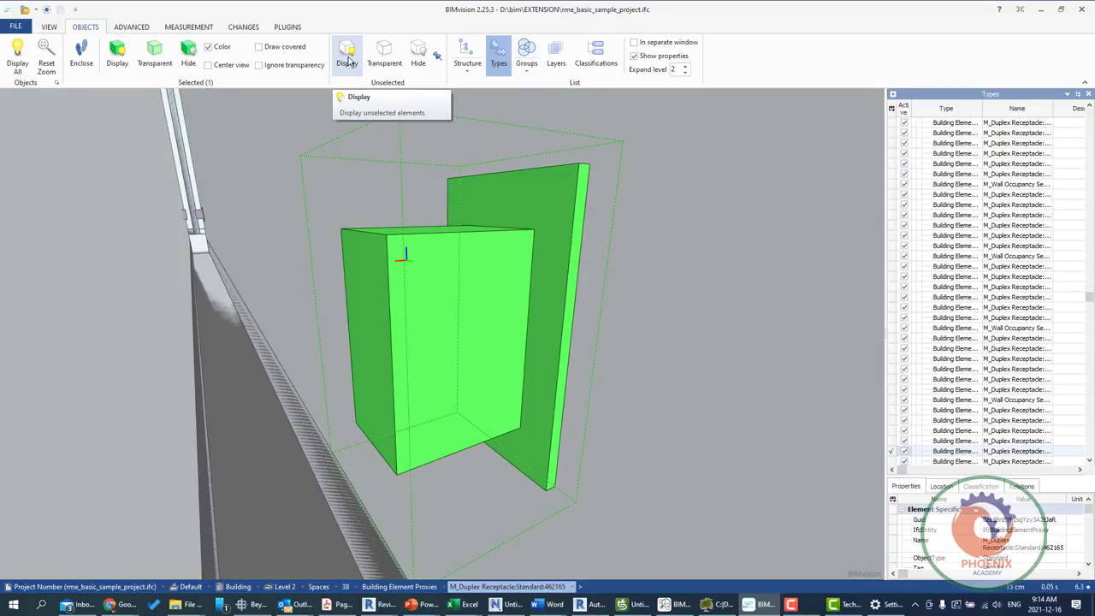
click(347, 60)
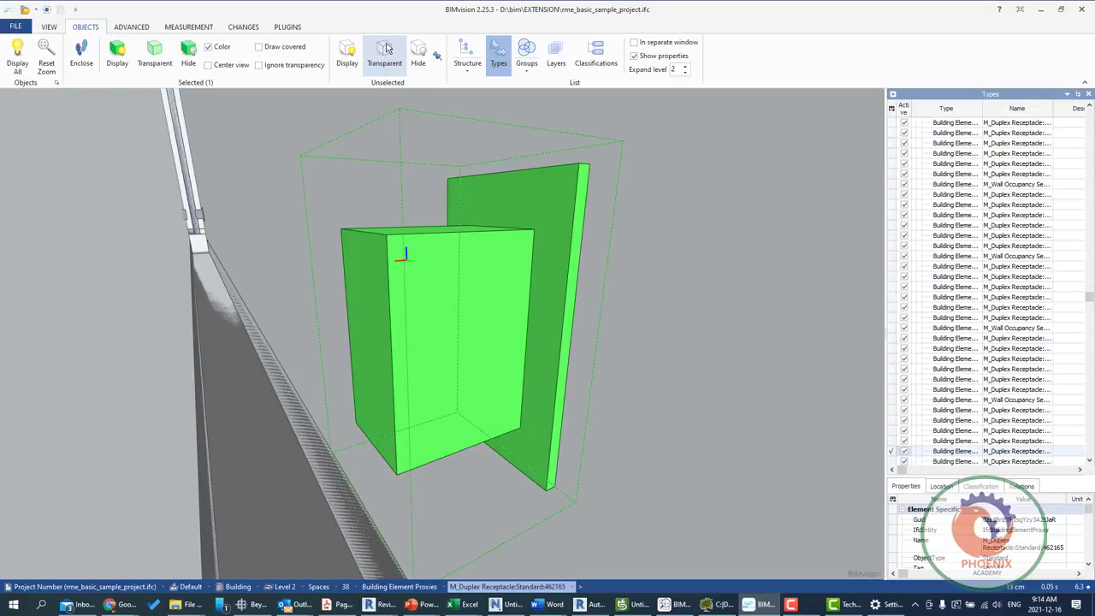
click(385, 53)
click(417, 53)
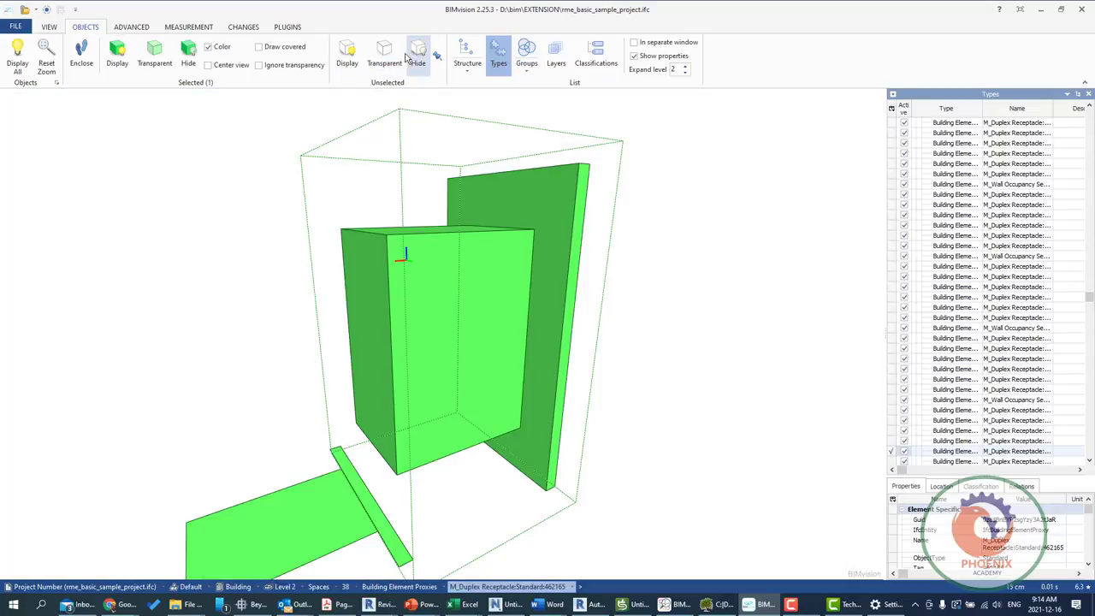
click(348, 55)
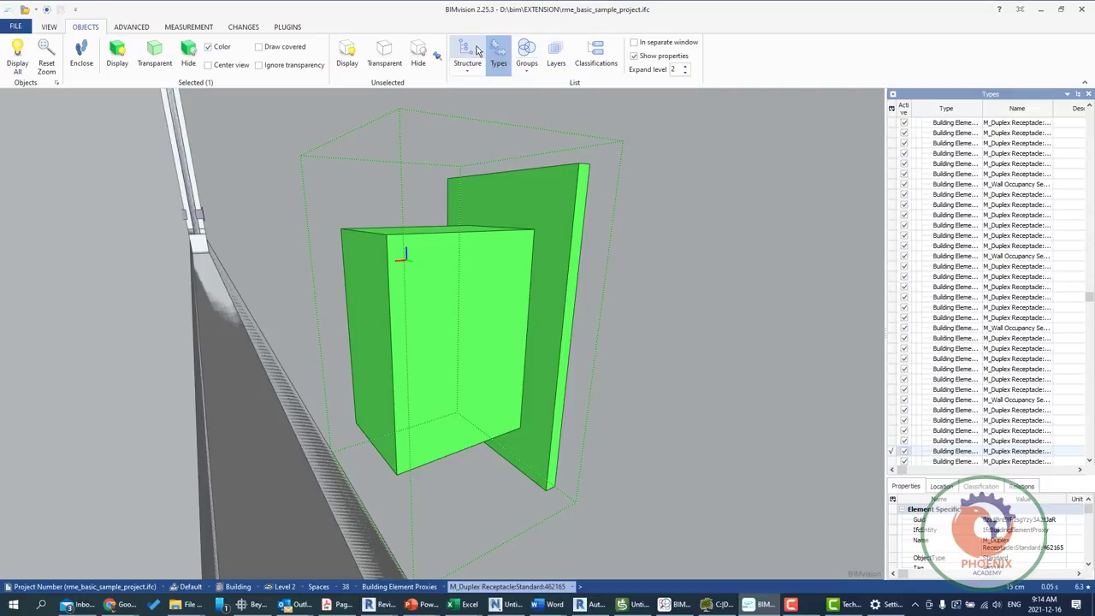
Cycle the side list through Structure, Groups, Layers, Classifications and Types, then show the ADVANCED tools.
click(478, 56)
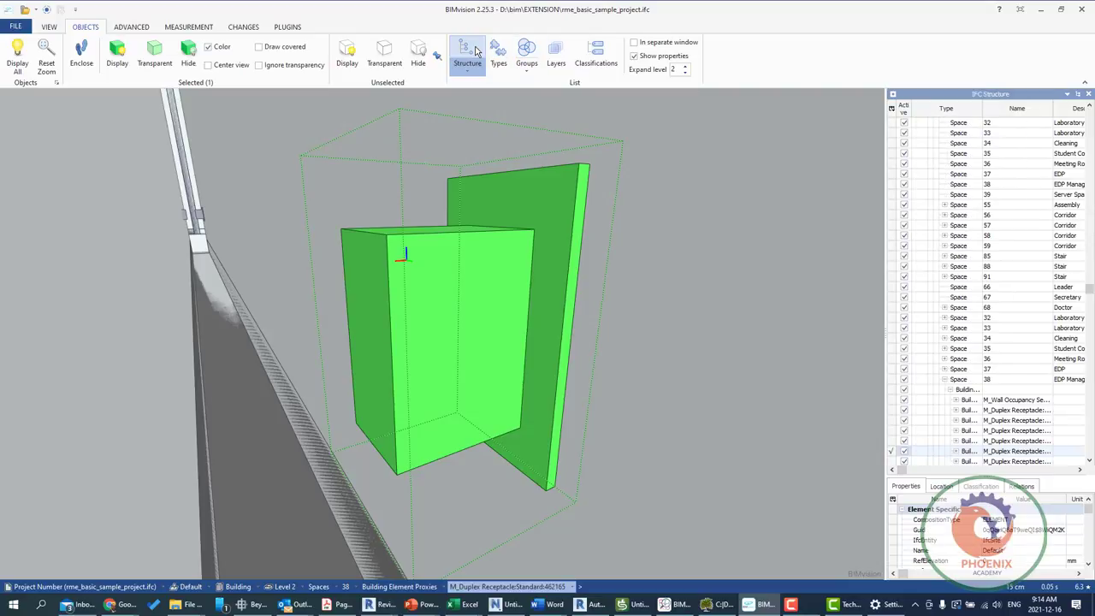
click(526, 53)
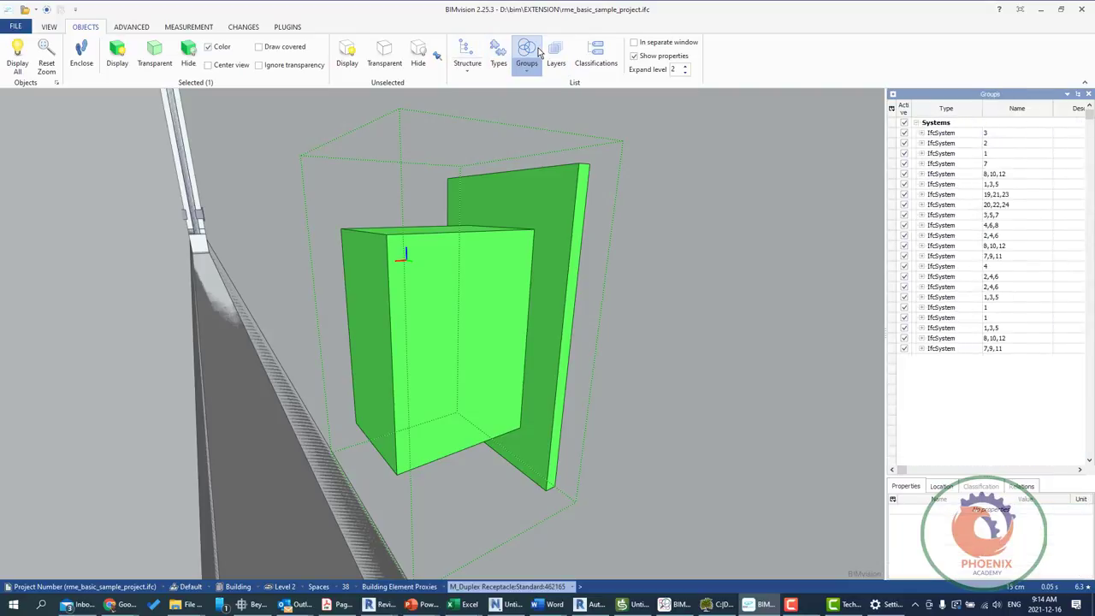
click(556, 53)
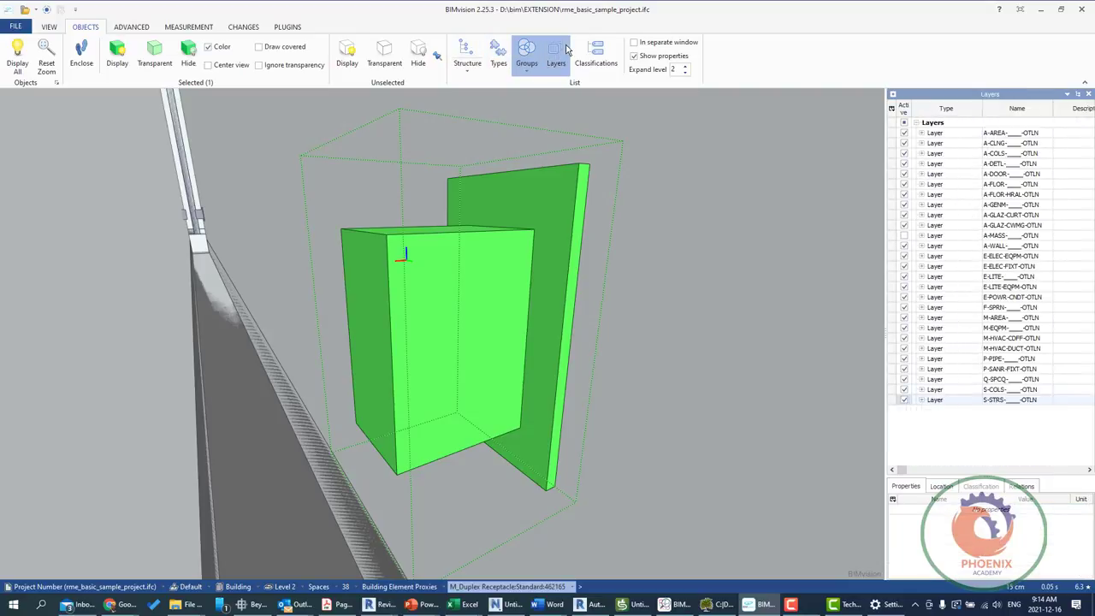
click(610, 52)
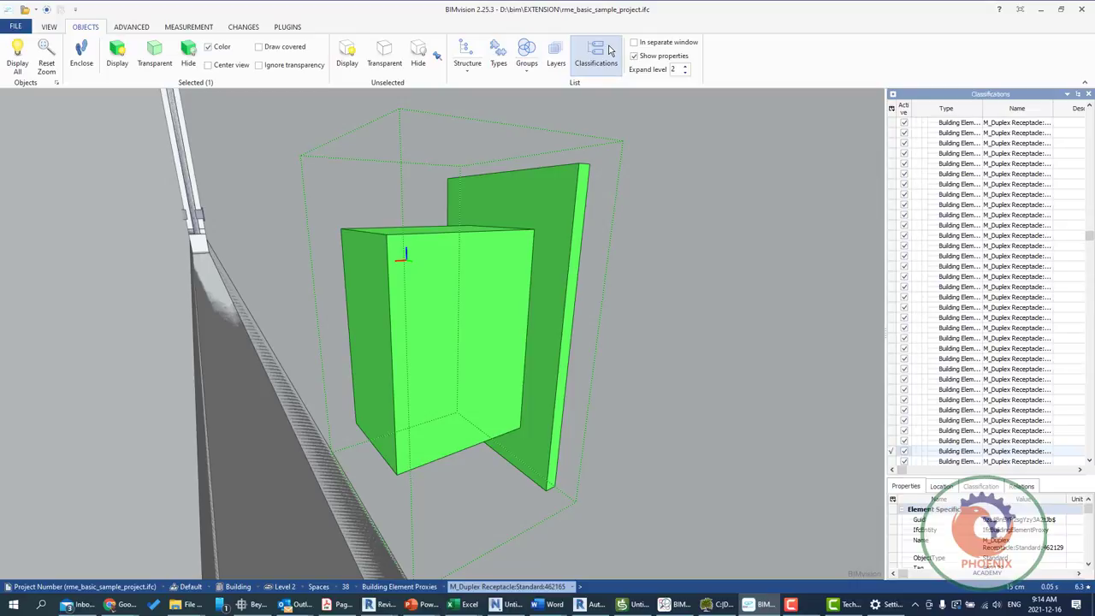
click(499, 53)
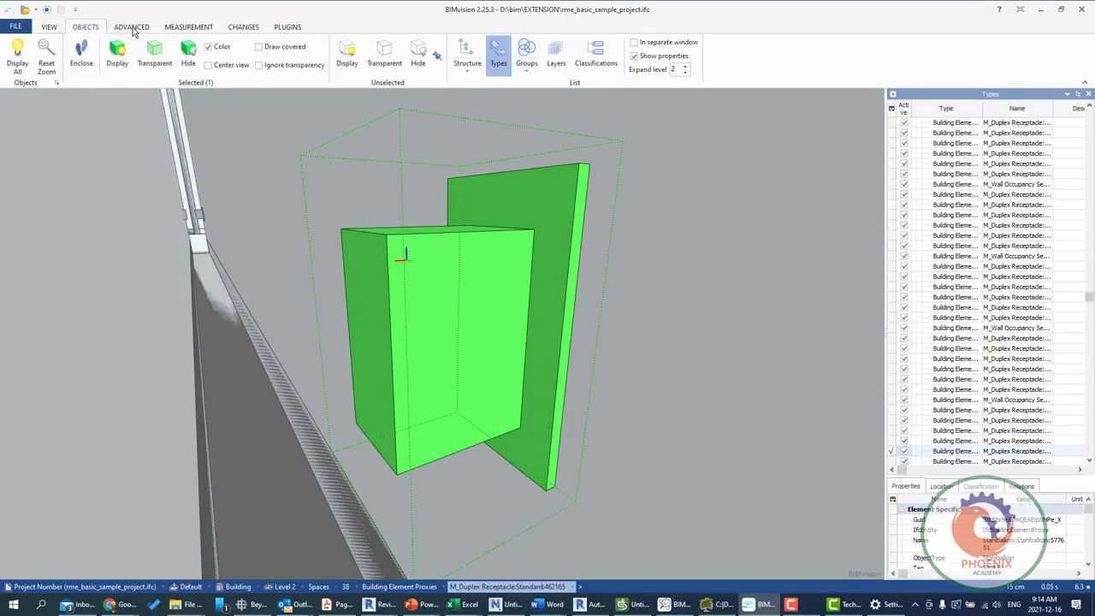
click(132, 27)
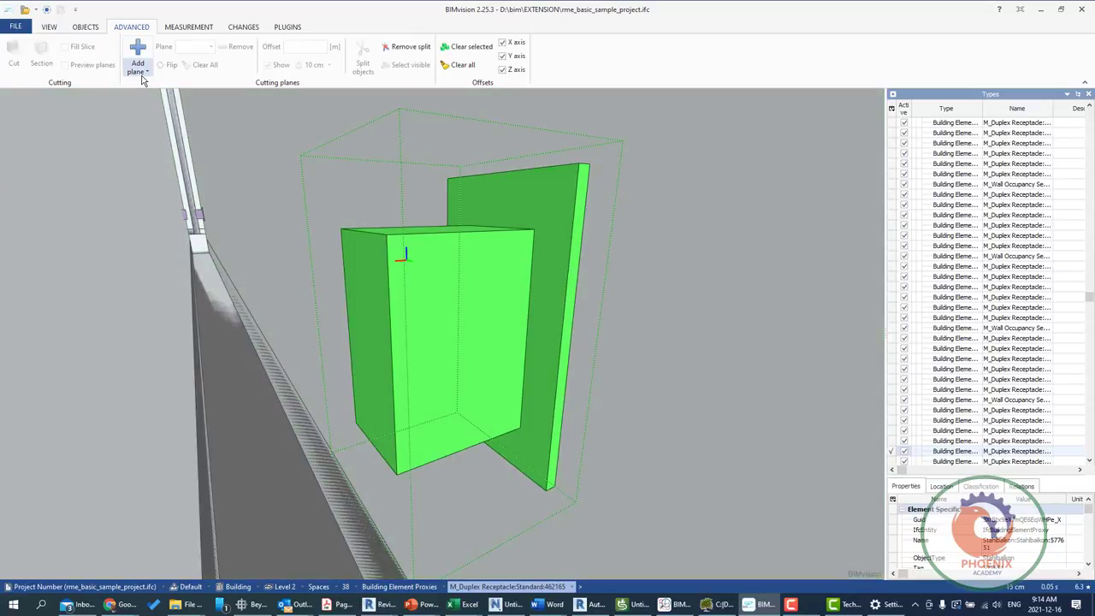
Measure the volume of the roof slab and the lower slab, then view the whole building.
click(188, 26)
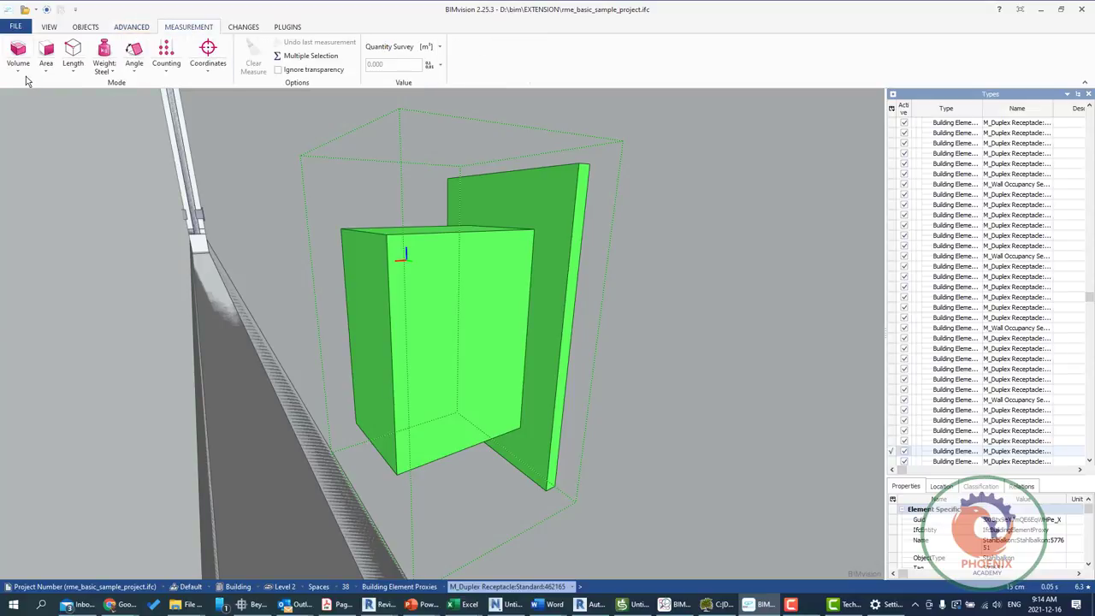
scroll(422, 342, up, 10)
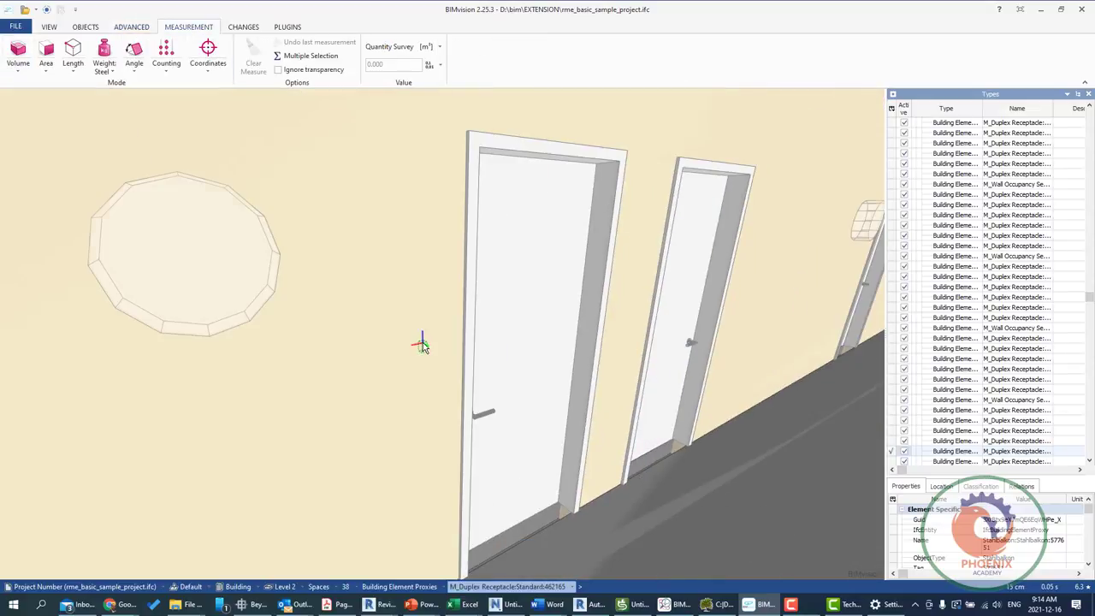
scroll(423, 342, down, 4)
scroll(422, 342, down, 4)
scroll(422, 342, down, 3)
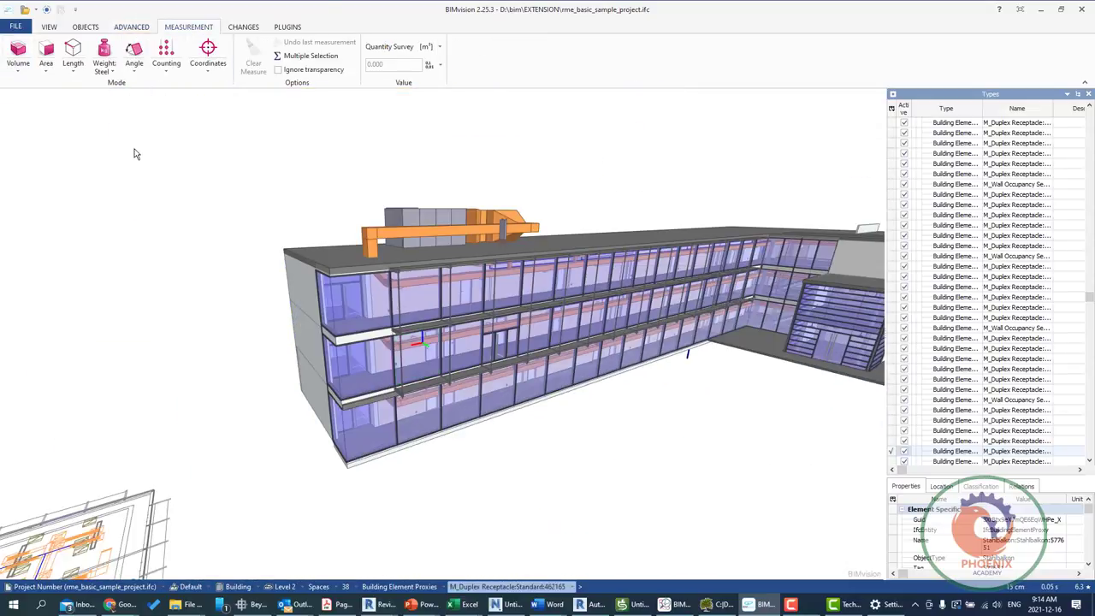
click(18, 57)
click(318, 260)
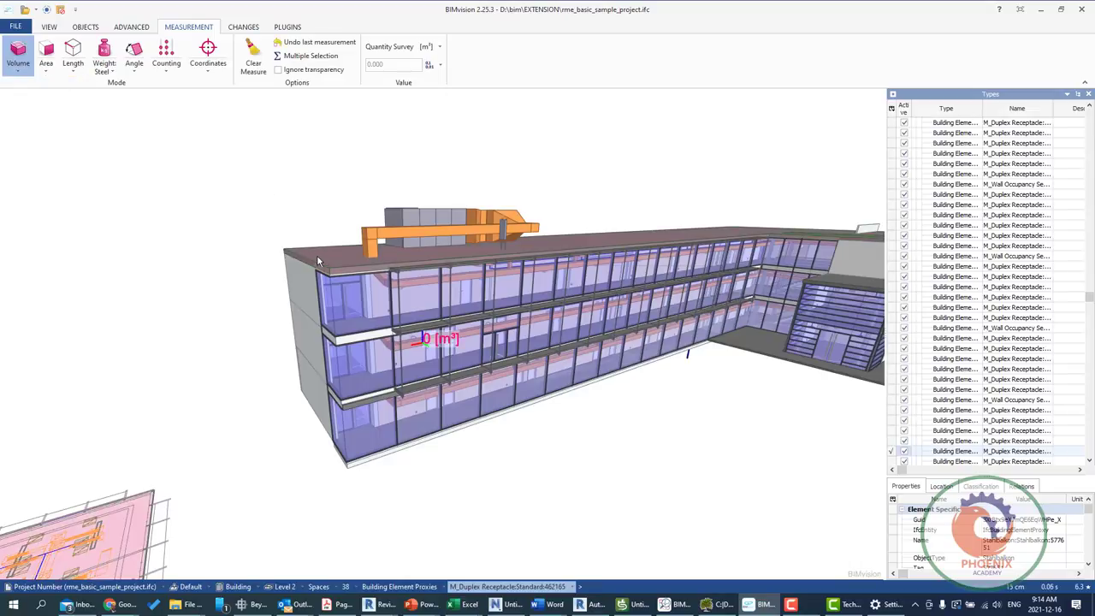
click(325, 257)
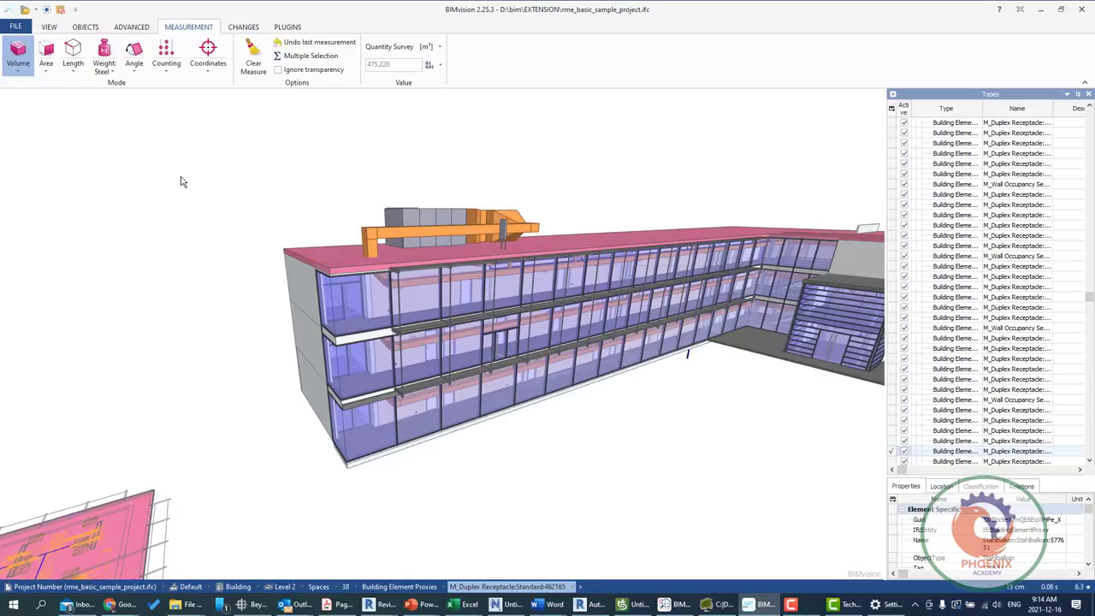
click(24, 76)
click(22, 57)
mouse_move(261, 322)
mouse_down()
mouse_move(655, 216)
mouse_move(58, 142)
mouse_up()
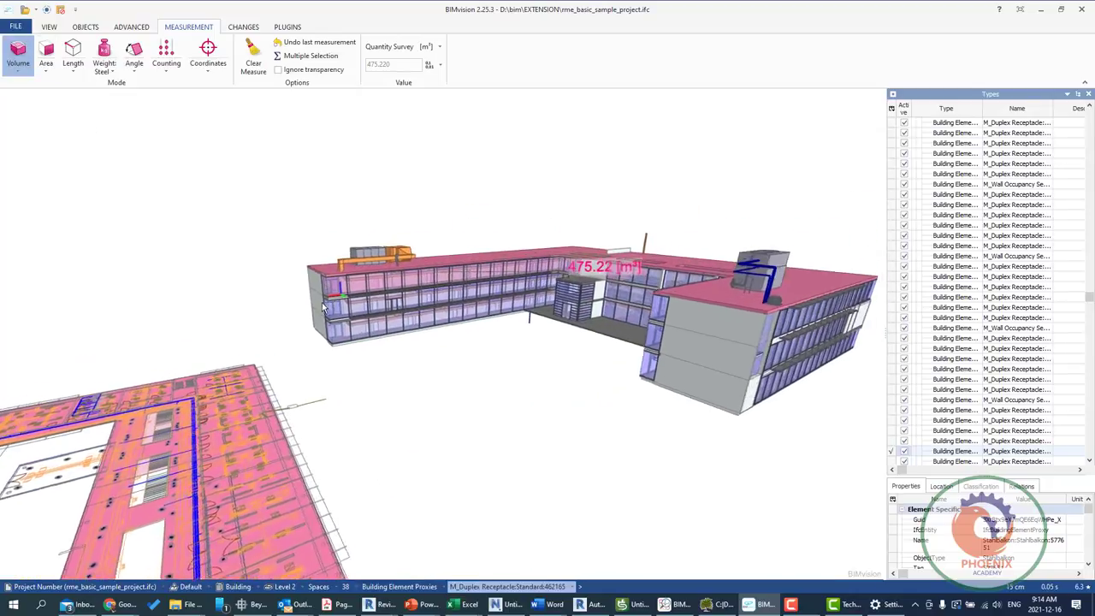
Measure the roof area with Area: Same plane (1584.068 m²), then a roof edge with Length: Edge (53.730 m).
click(56, 72)
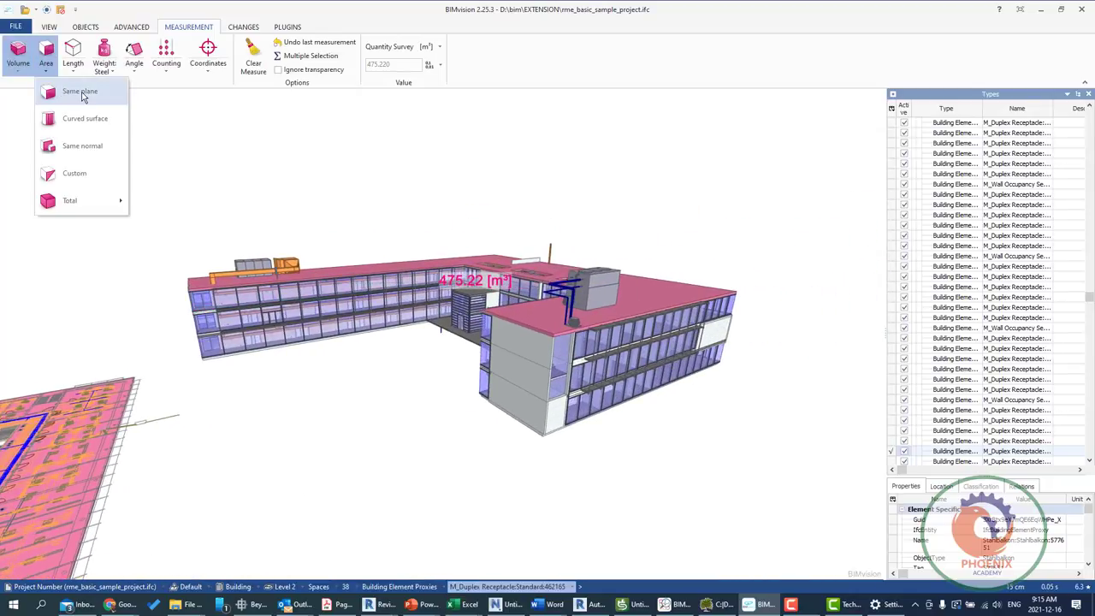
click(80, 92)
click(430, 269)
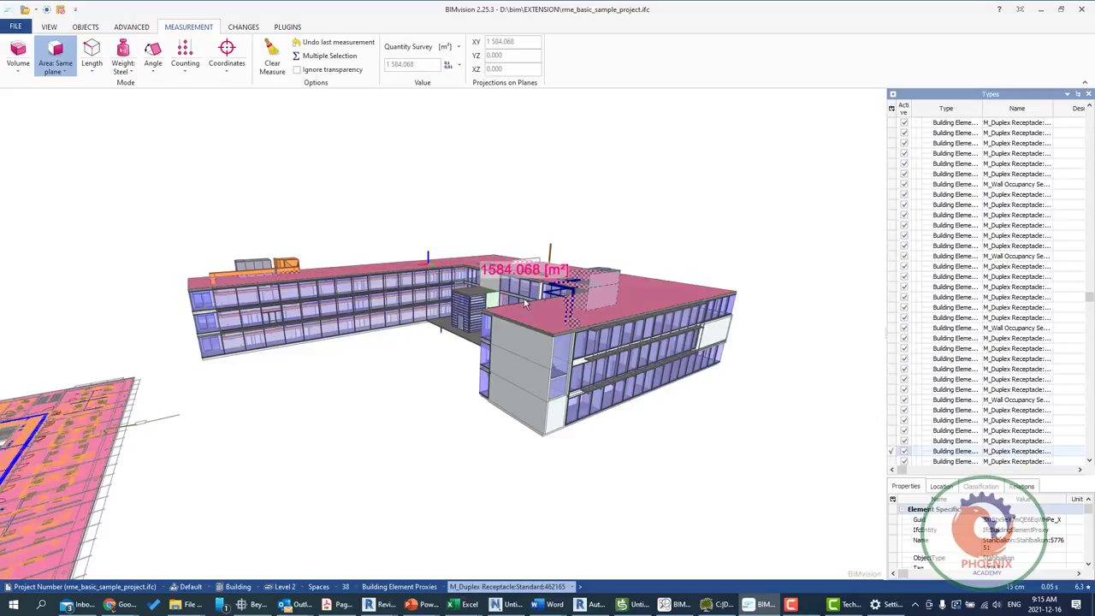
click(100, 75)
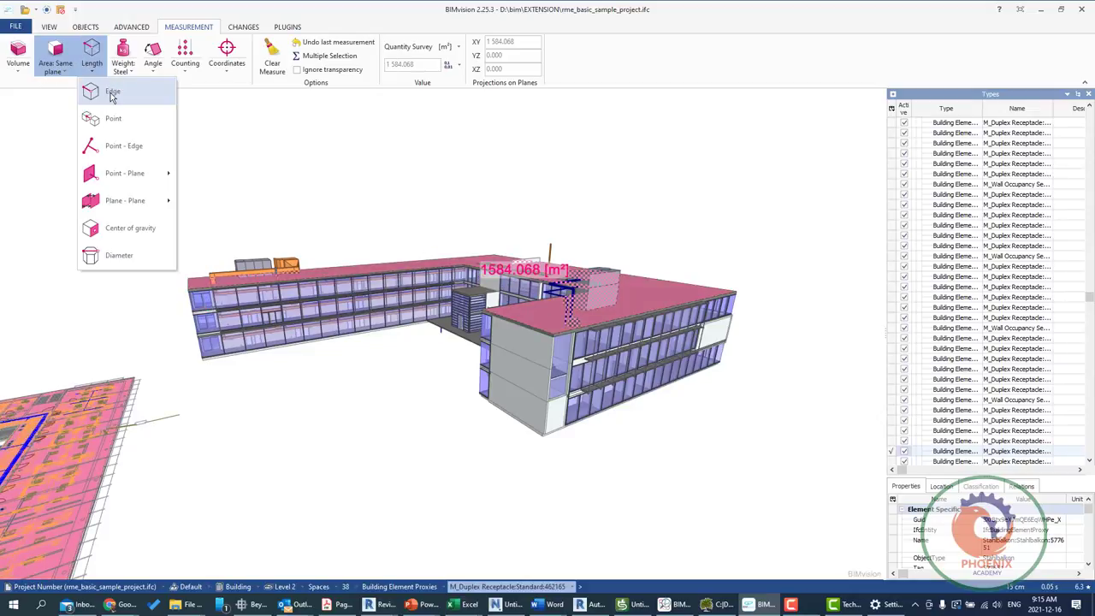
click(58, 71)
click(58, 72)
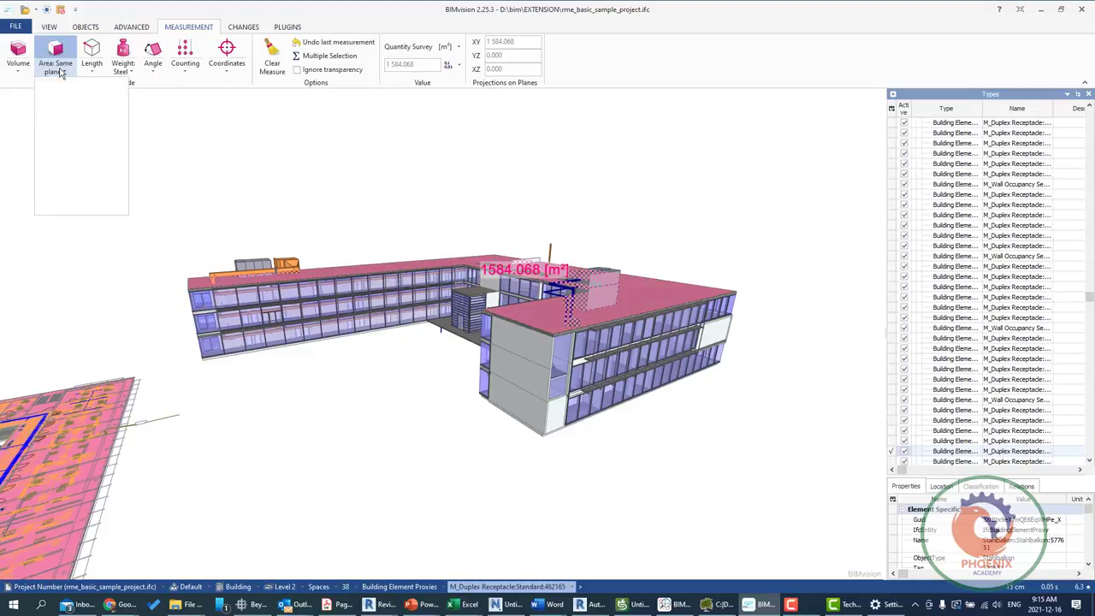
click(58, 71)
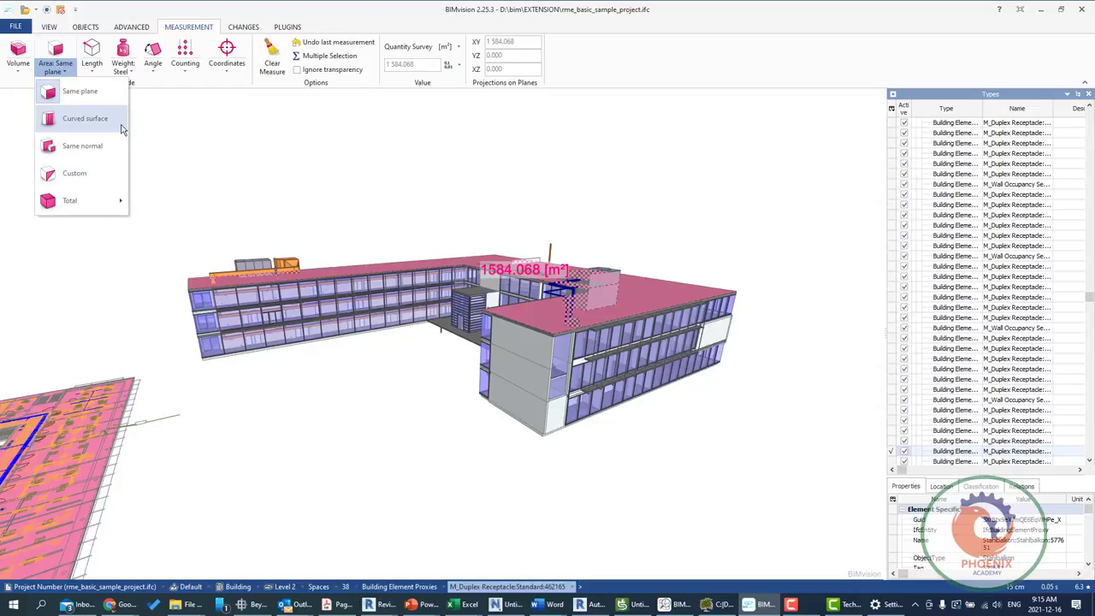
click(91, 66)
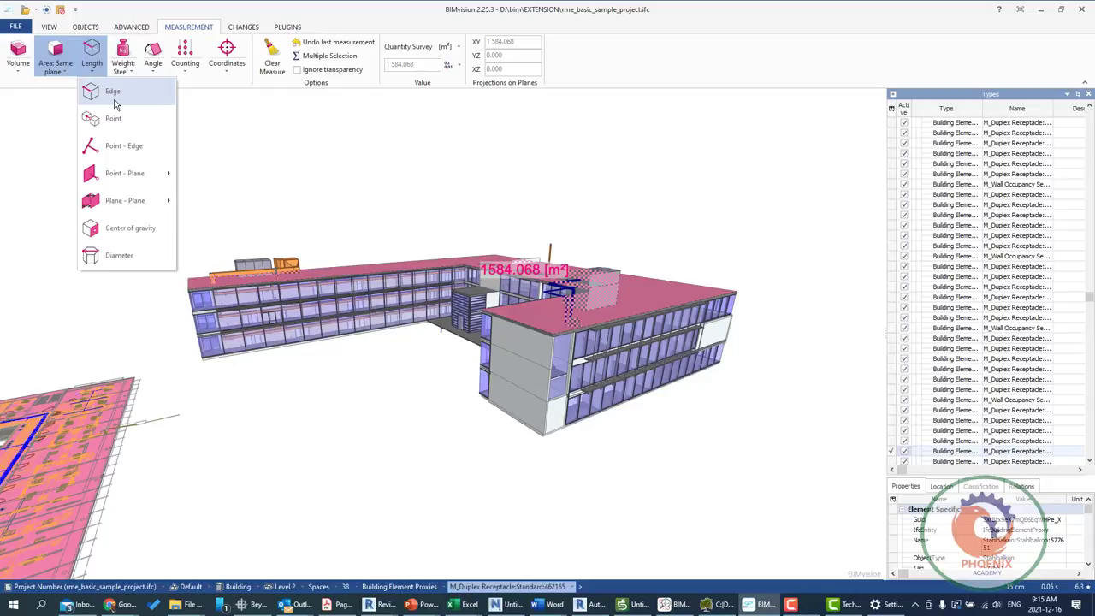
click(113, 93)
Measure the roof edges (53.730 m and 36.858 m), then a corner-to-roof-edge distance with Length: Point - Edge.
click(705, 294)
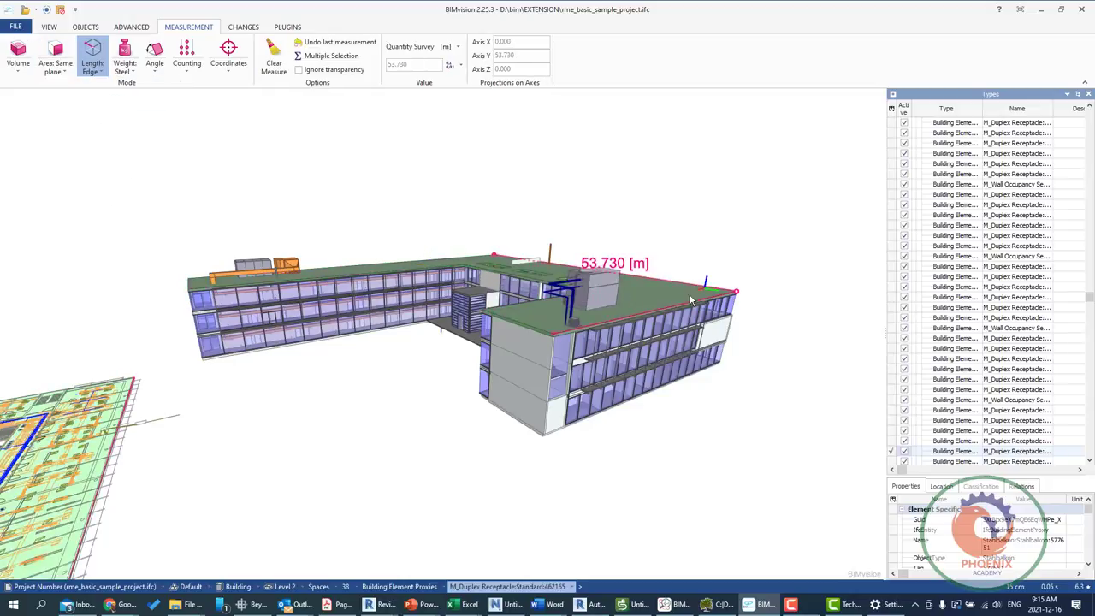
click(678, 308)
click(92, 68)
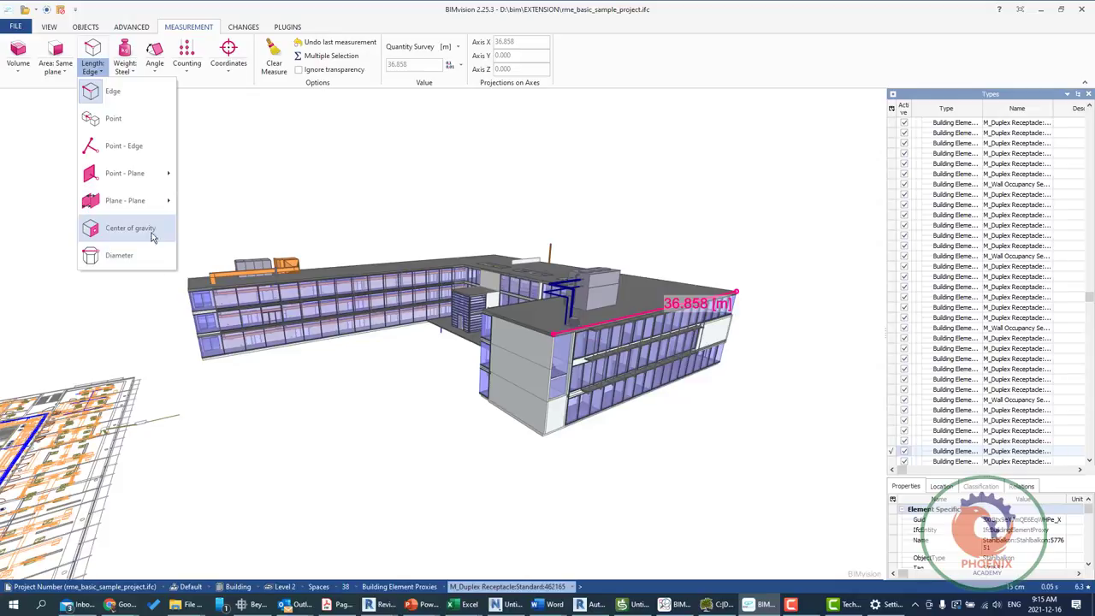
click(128, 146)
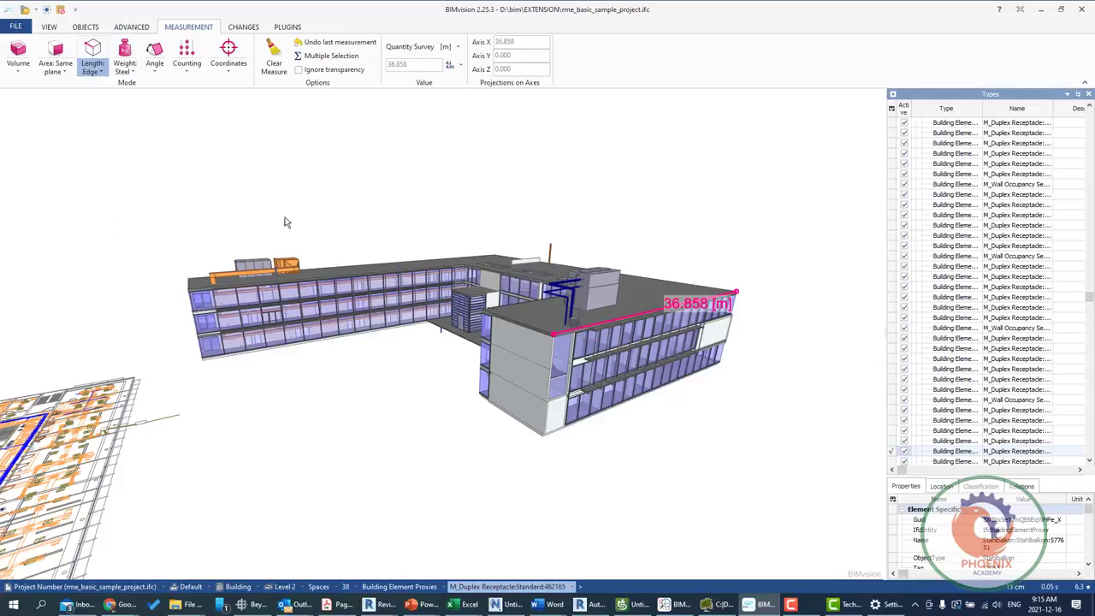
click(552, 337)
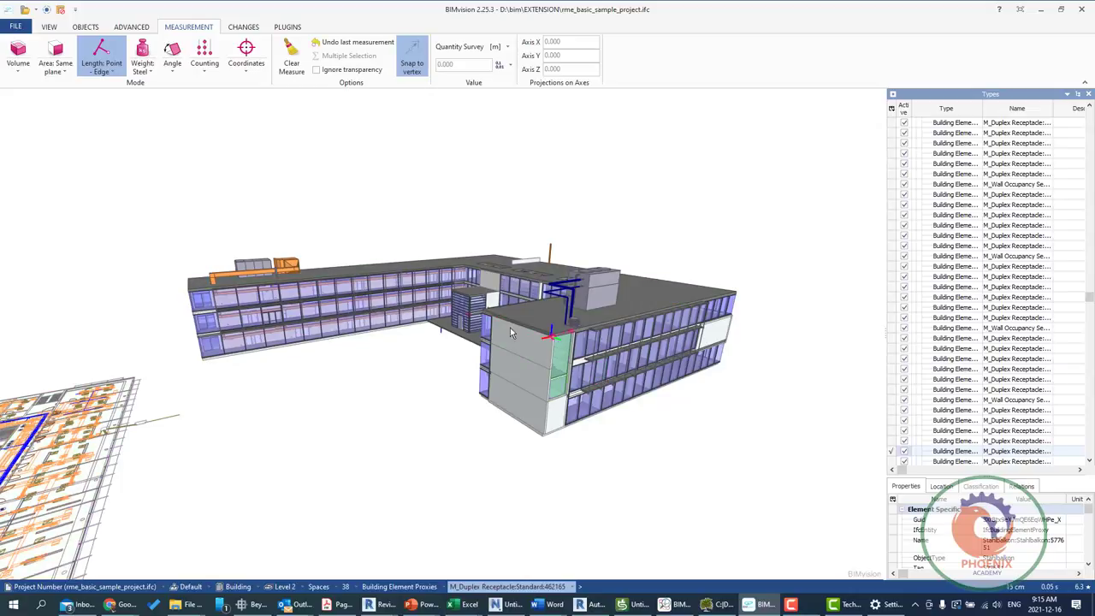
click(729, 292)
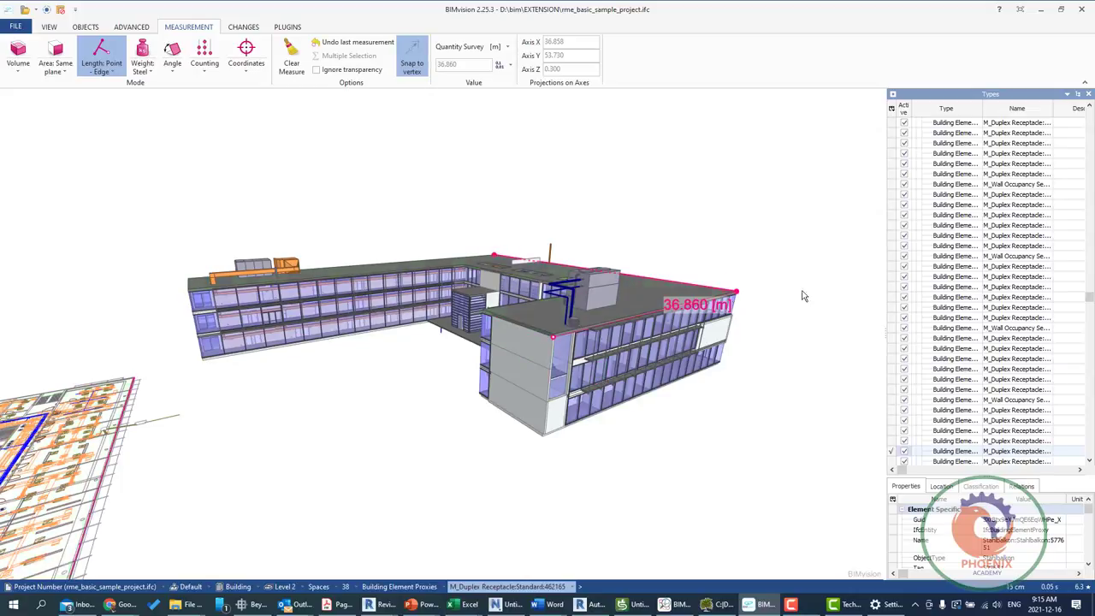
Count a facade element, enable Multiple Selection counting, and bring up the CHANGES revision tools.
click(204, 70)
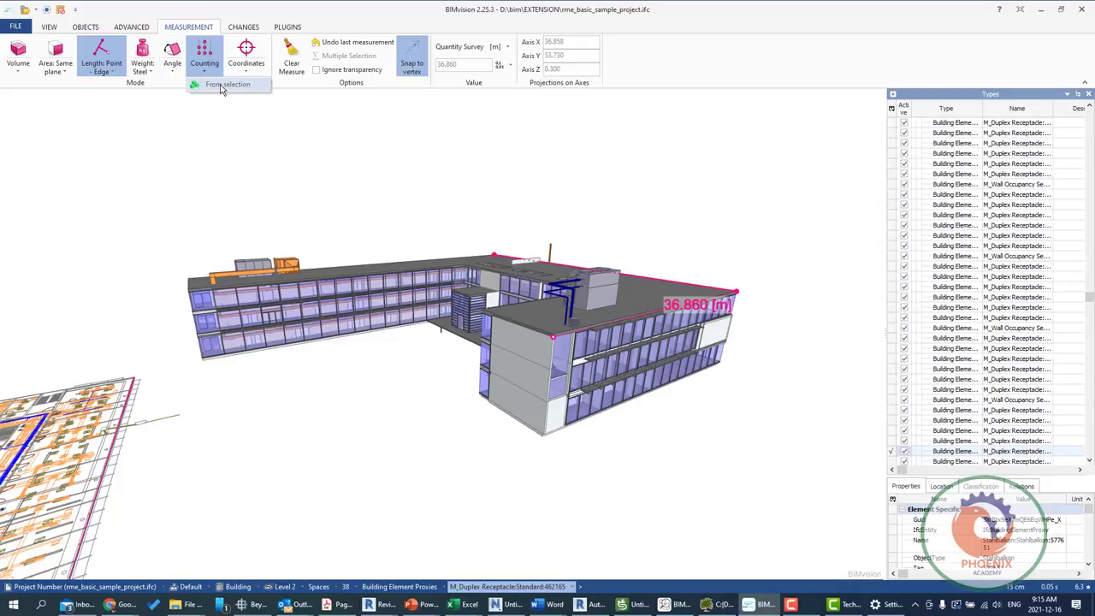
click(225, 85)
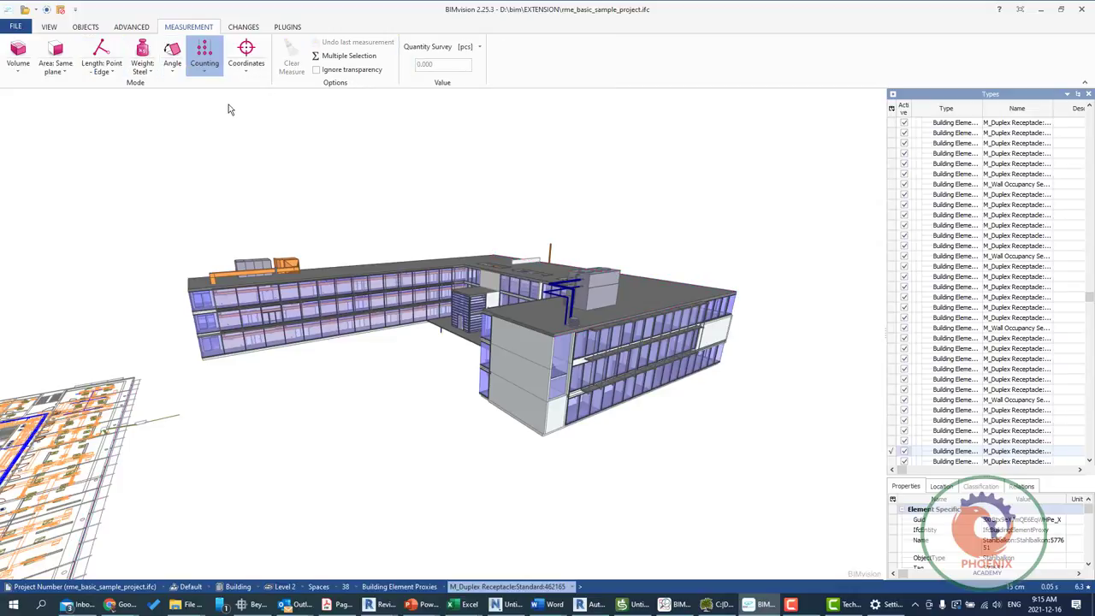
click(209, 309)
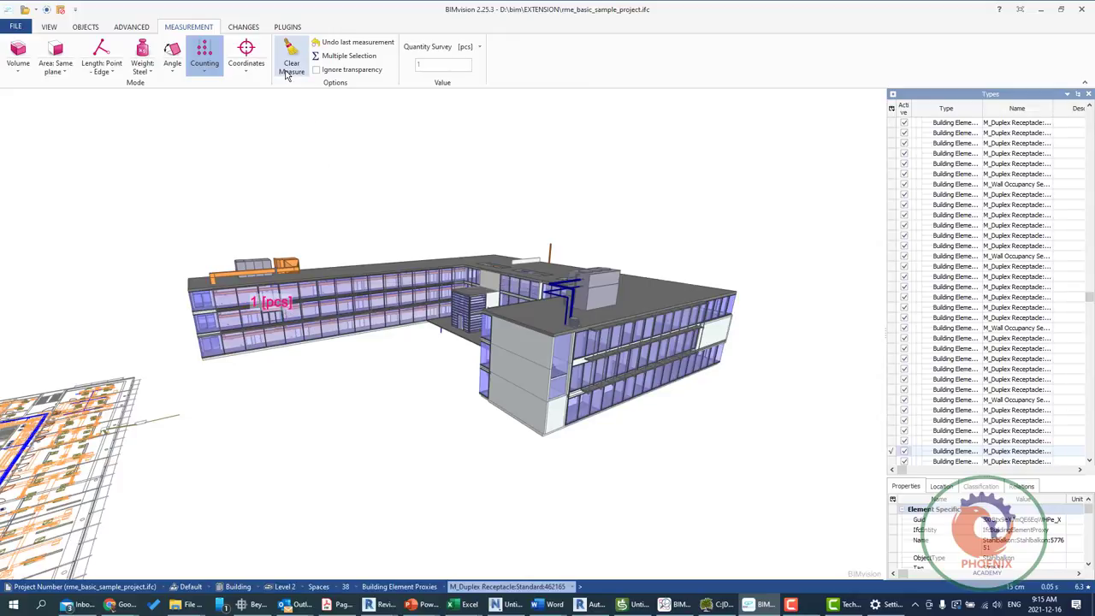
click(348, 56)
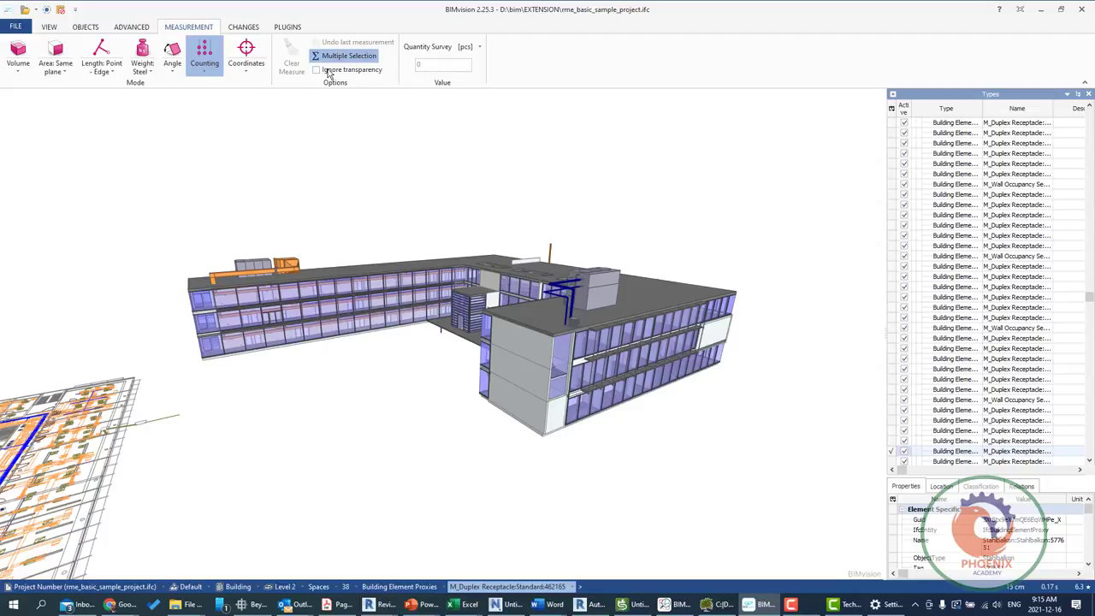
click(245, 30)
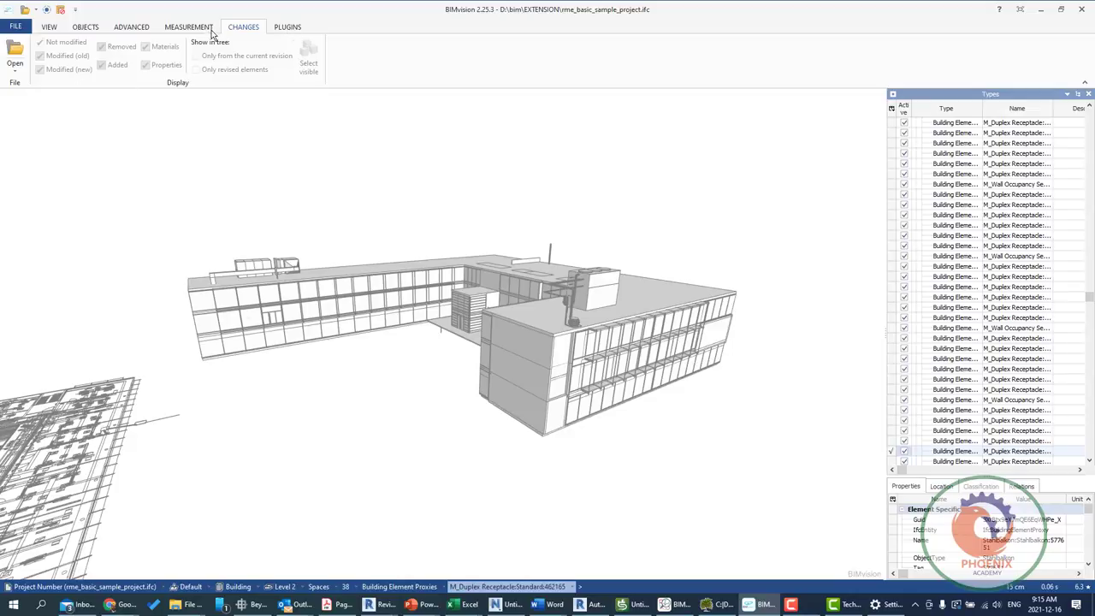
Cancel loading a comparison revision, then show the PLUGINS and the VIEW camera tools.
click(14, 76)
click(13, 49)
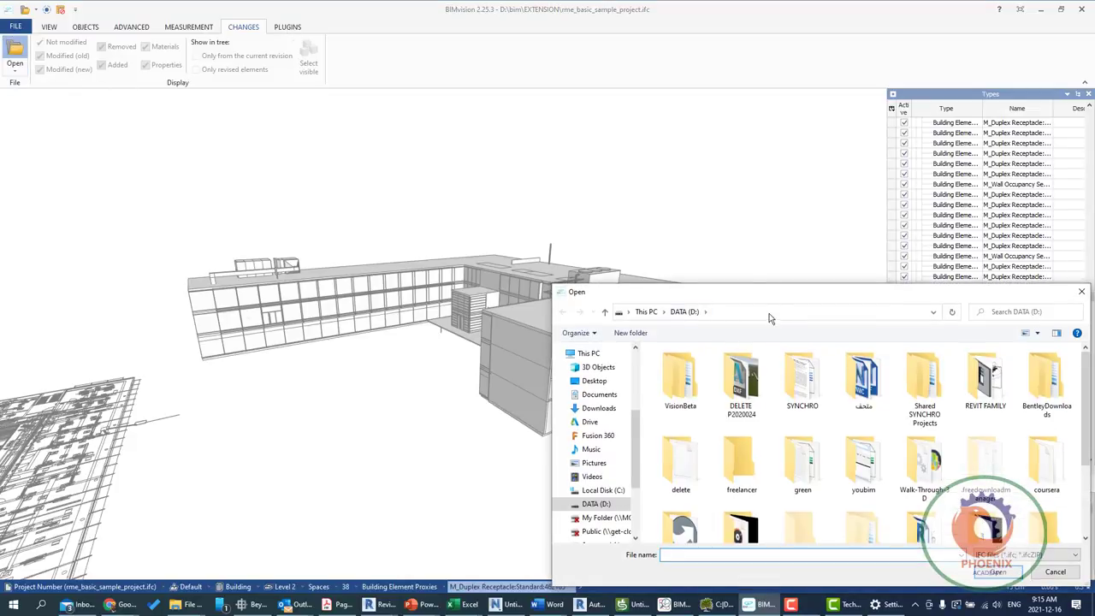
click(843, 521)
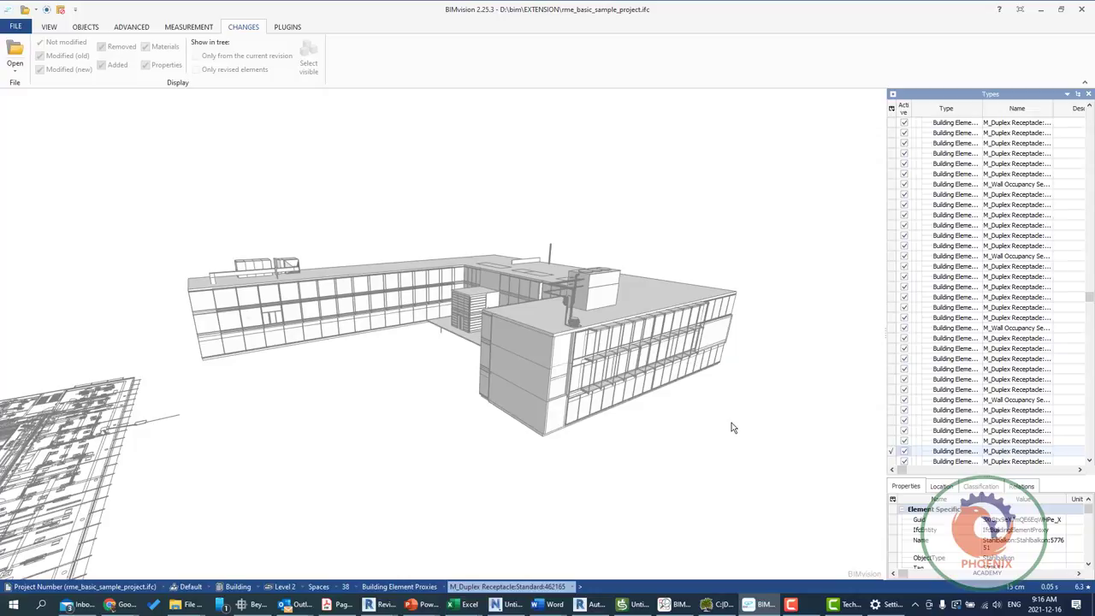
click(299, 31)
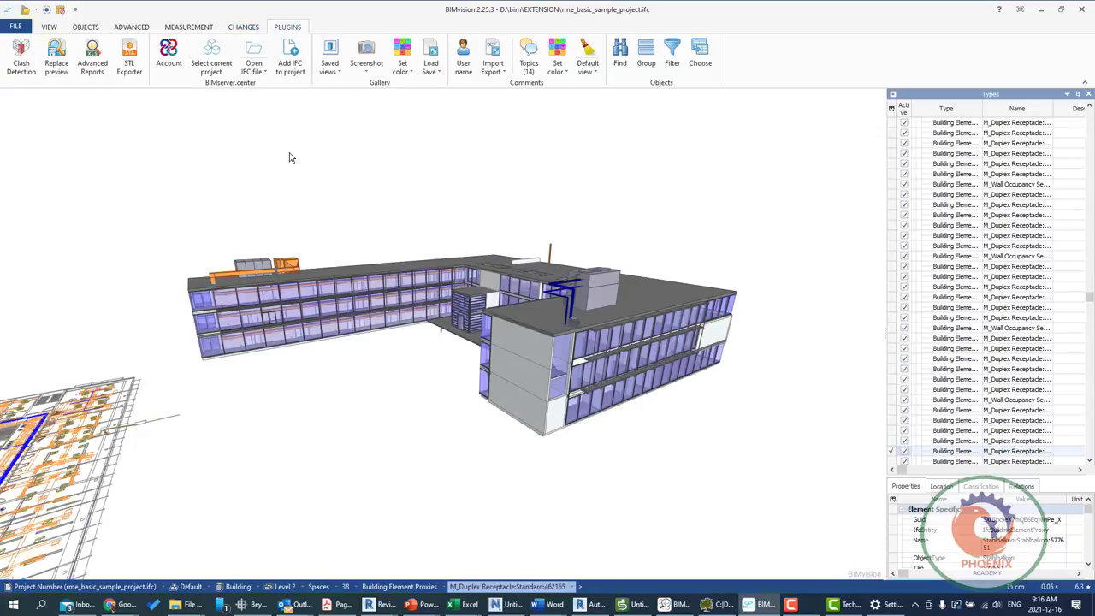
click(48, 27)
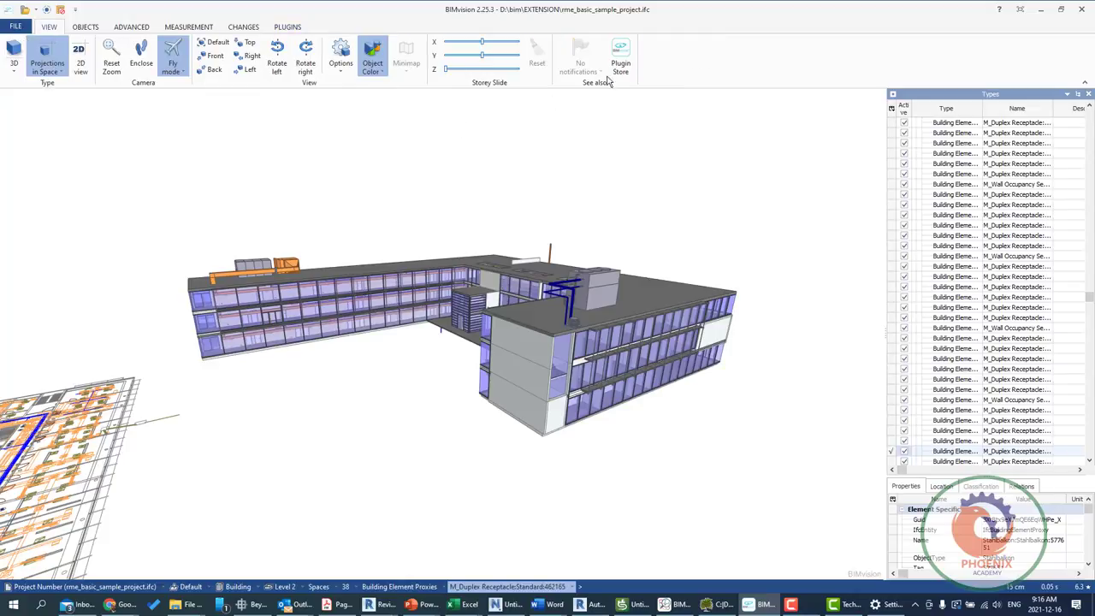